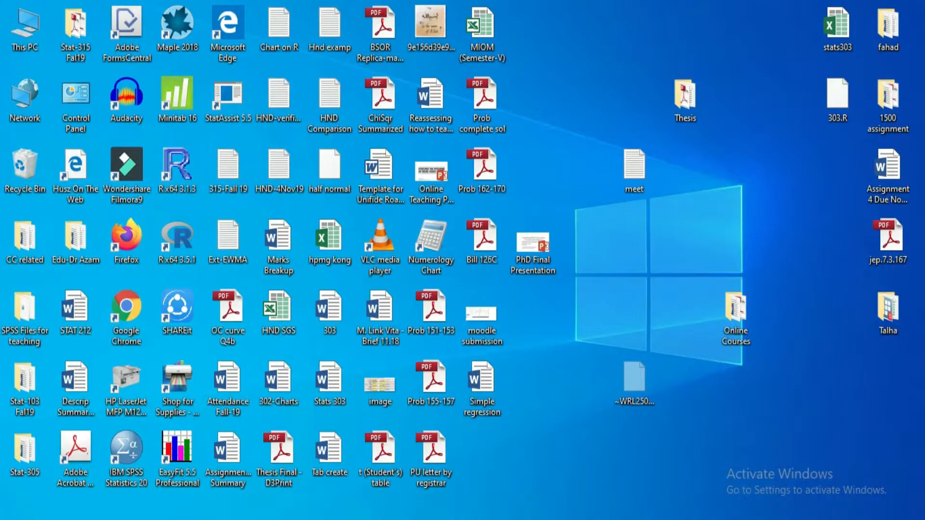
Switch to SPSS and examine the data in the aflatoxin.sav and behavior.sav datasets
mouse_move(376, 480)
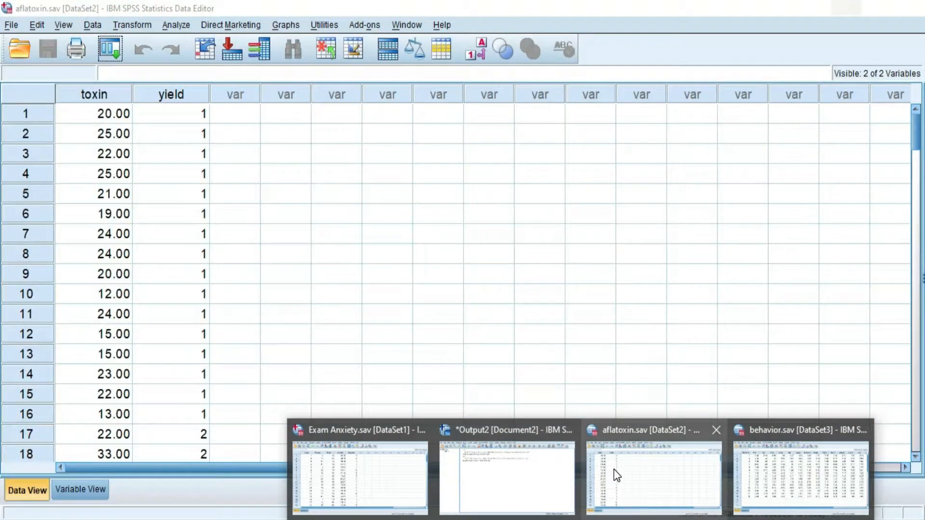
left_click(614, 470)
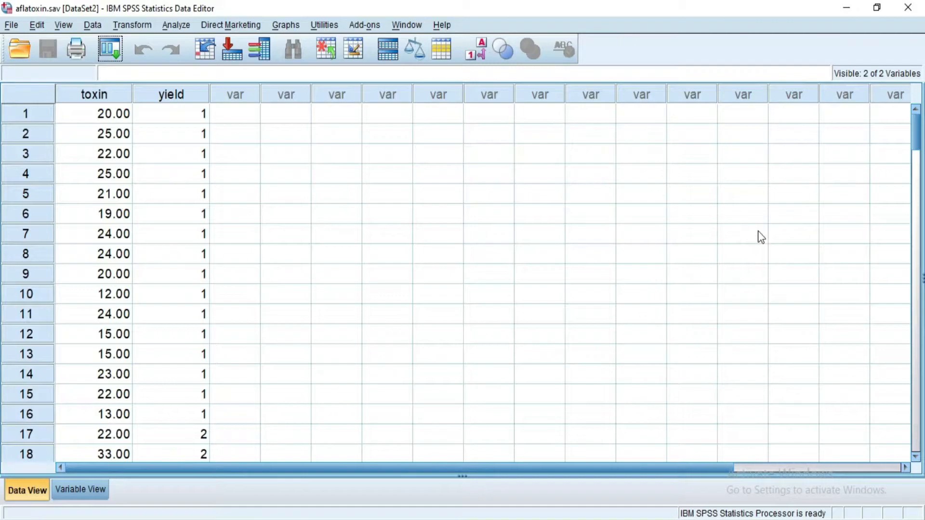
left_click_drag(915, 146, 892, 135)
mouse_move(917, 135)
left_mouse_down()
mouse_move(919, 367)
mouse_move(904, 128)
left_mouse_up()
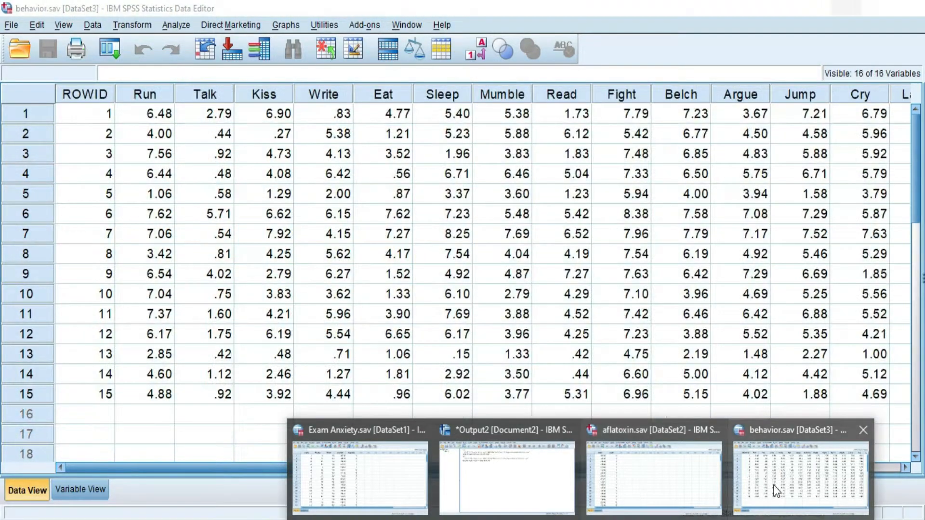
left_click(774, 492)
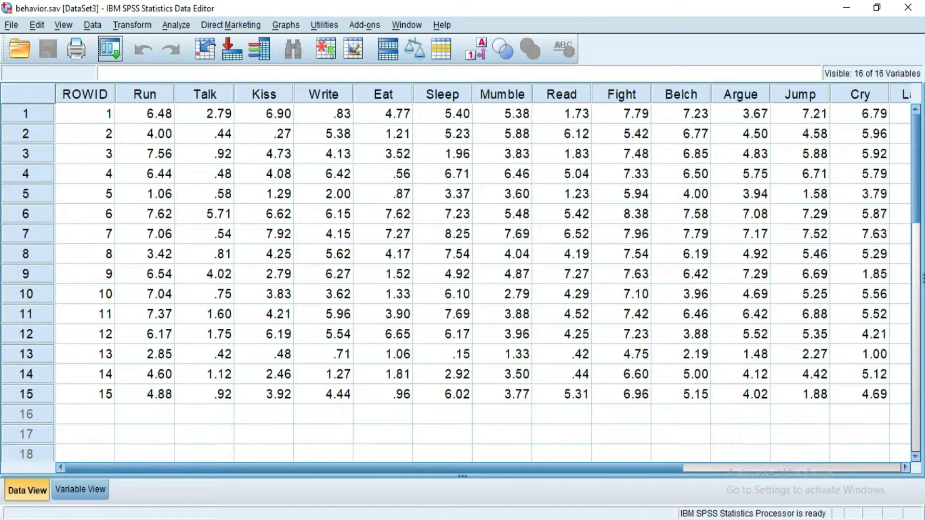
left_click(762, 519)
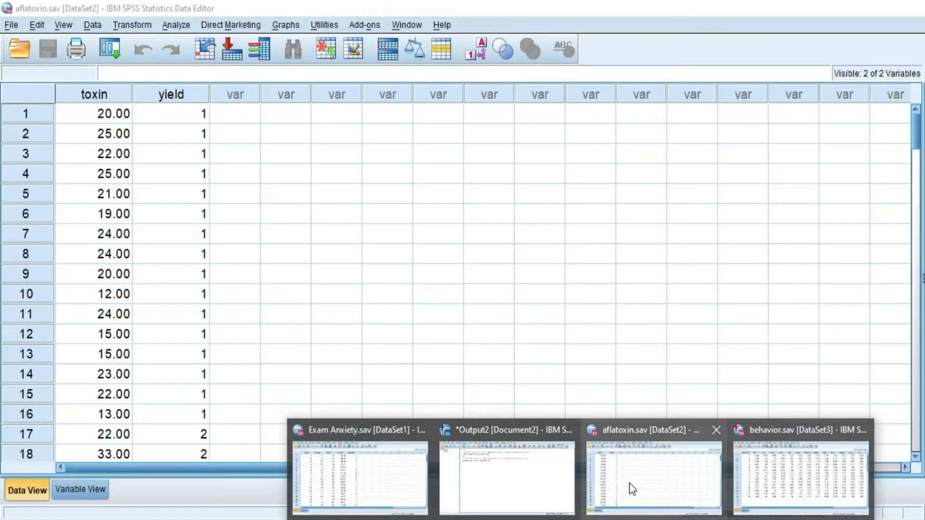
left_click(654, 483)
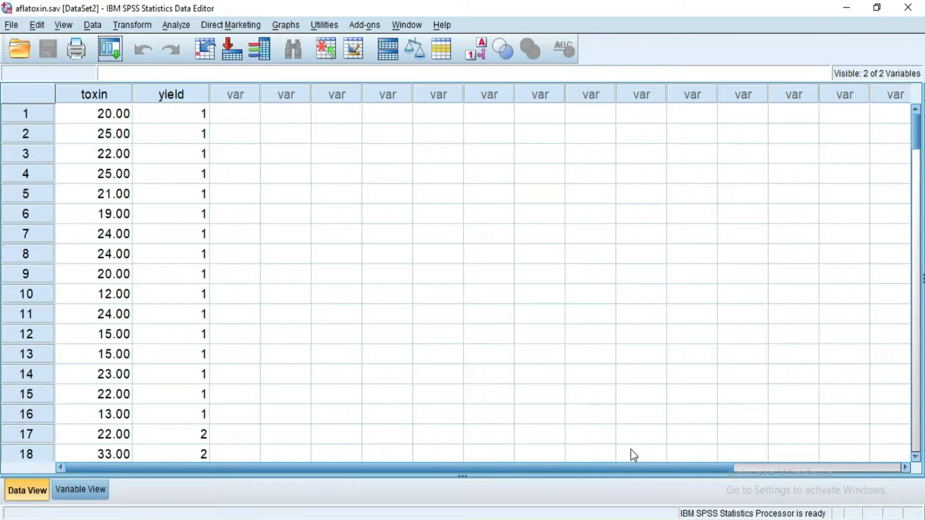
left_click(581, 519)
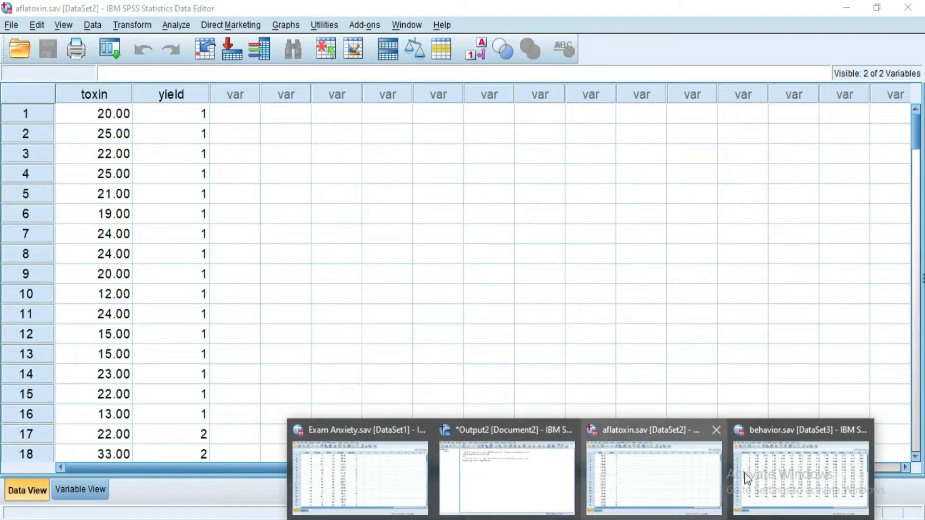
In behavior.sav, run a one-sample Kolmogorov-Smirnov test against the normal distribution for Write, Eat, Sleep, Mumble and Read
left_click(800, 473)
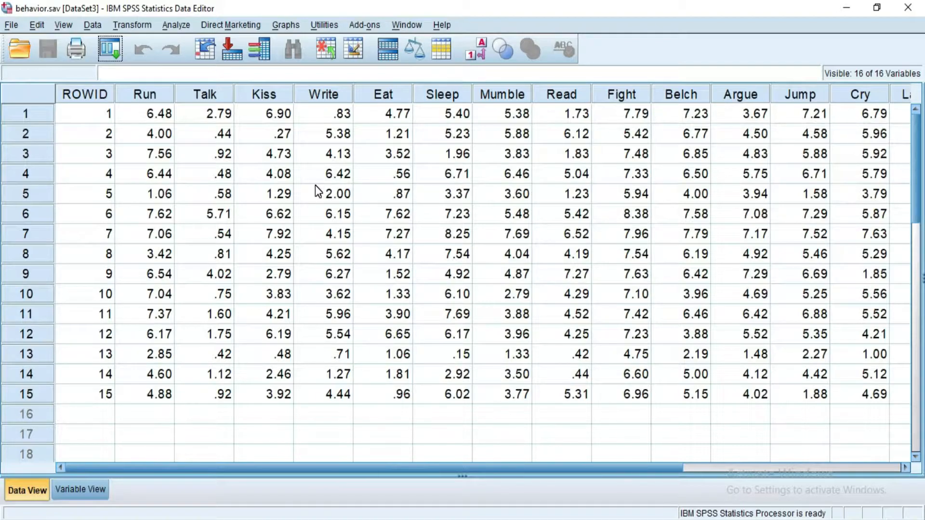
left_click(172, 27)
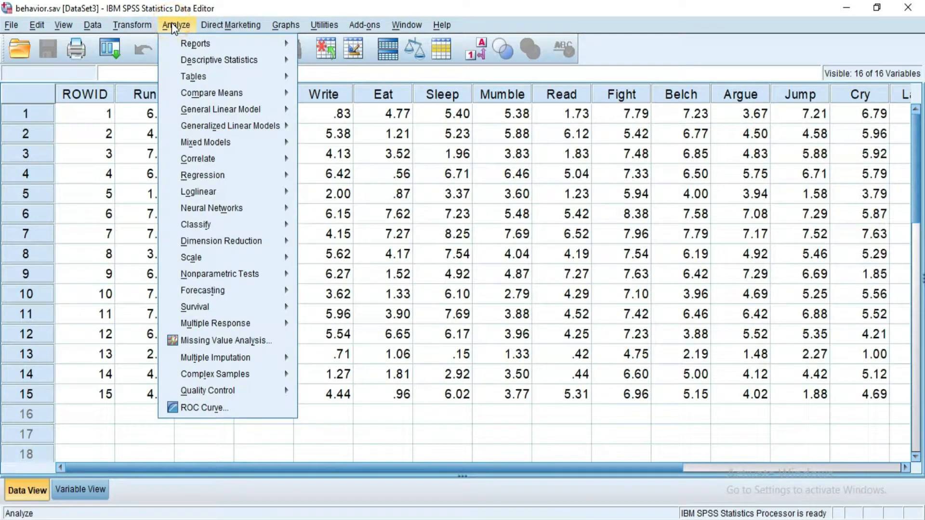
mouse_move(256, 273)
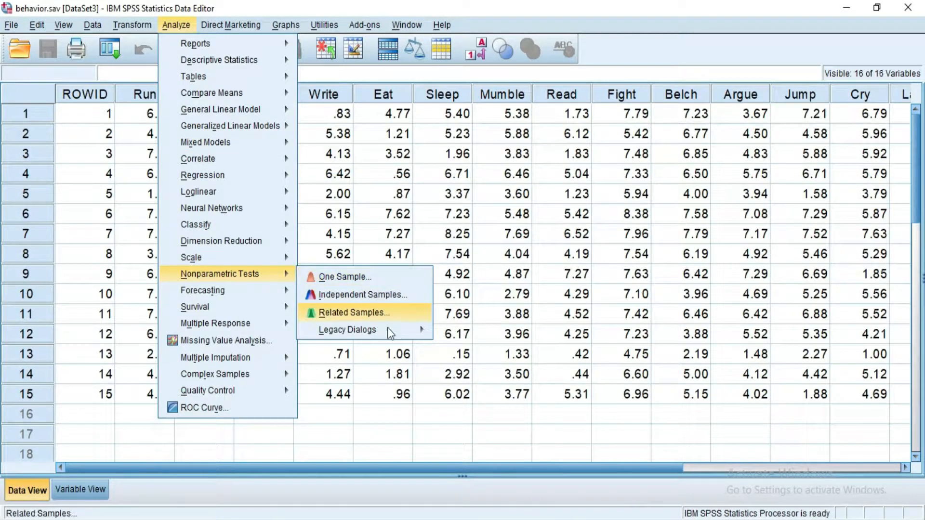
mouse_move(417, 337)
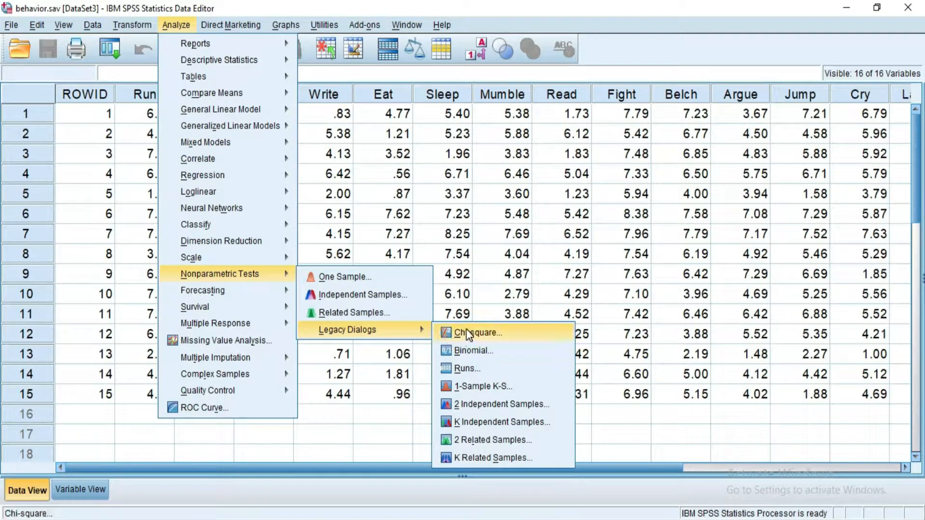
left_click(519, 388)
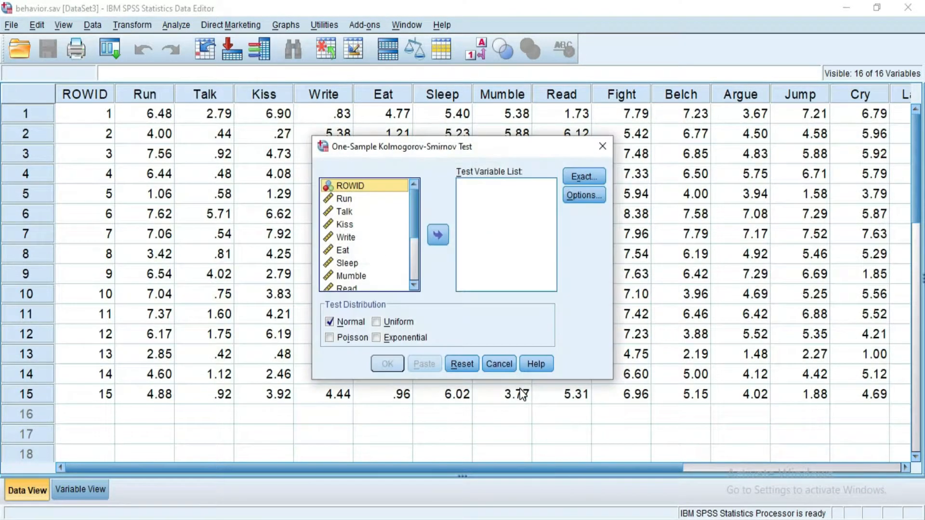
left_click(344, 237)
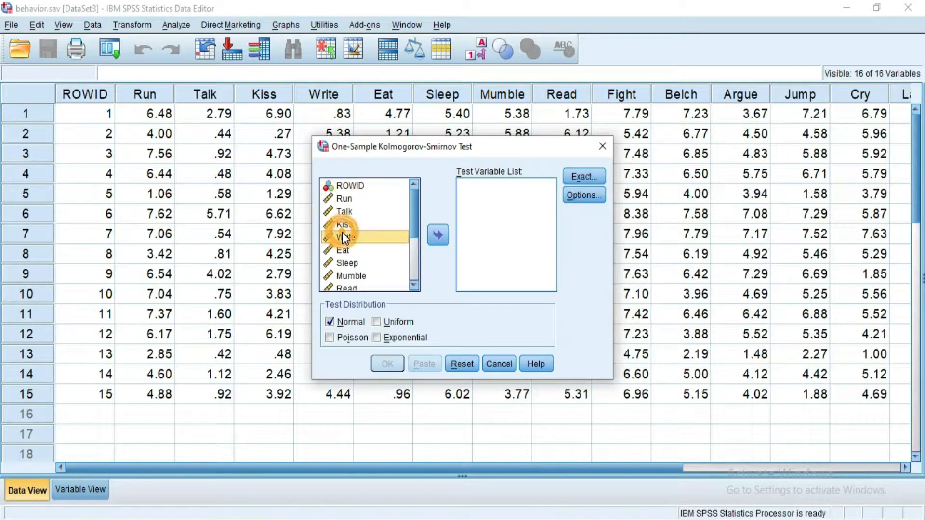
key("shift+Down")
key("shift+Down")
key("shift+Down")
key("shift+Down")
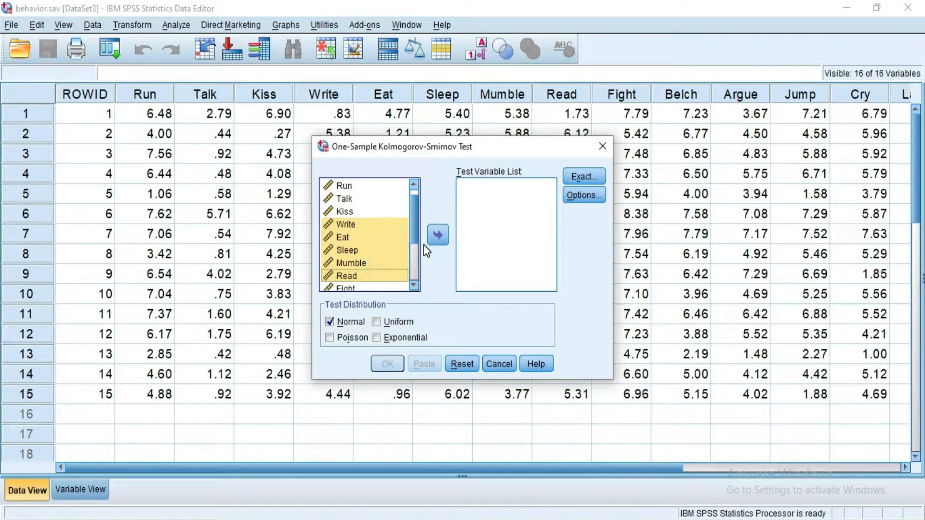
left_click(438, 235)
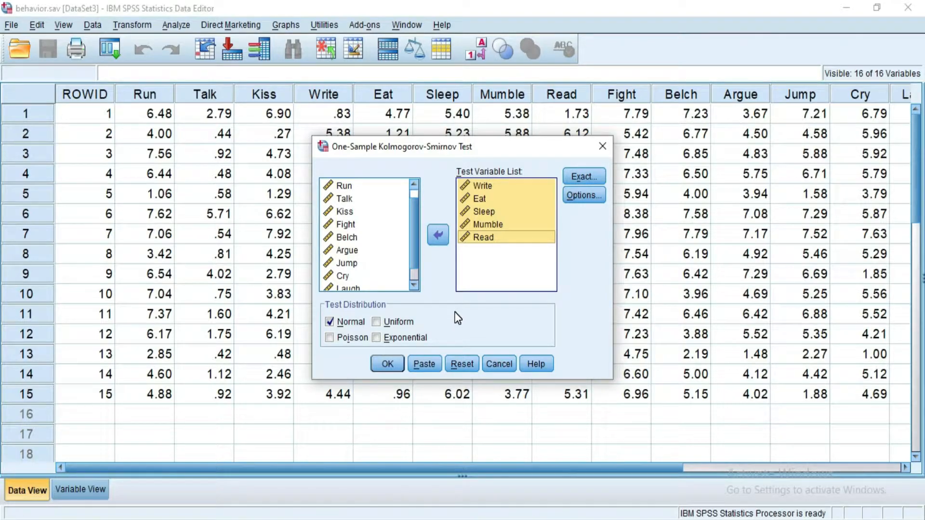
left_click(386, 364)
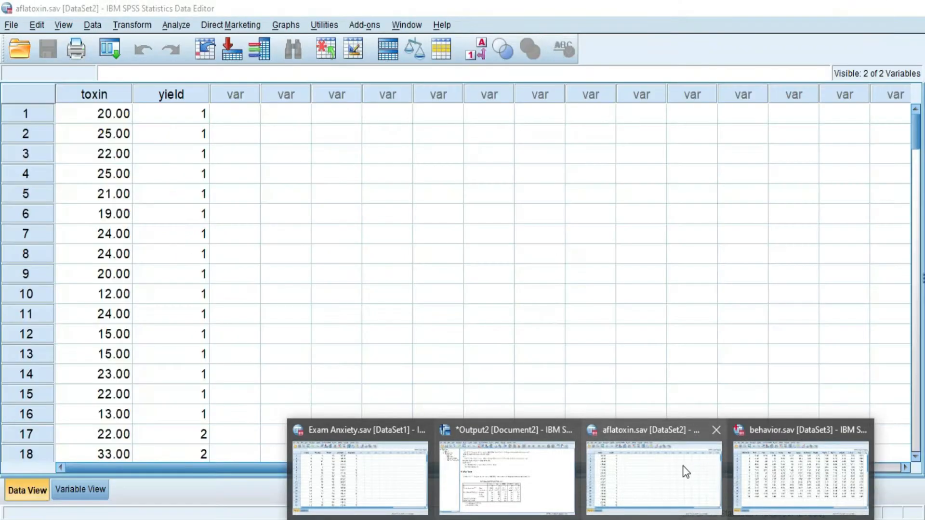
In aflatoxin.sav, run a one-sample Kolmogorov-Smirnov test against the normal distribution for Aflatoxin PPB
left_click(685, 472)
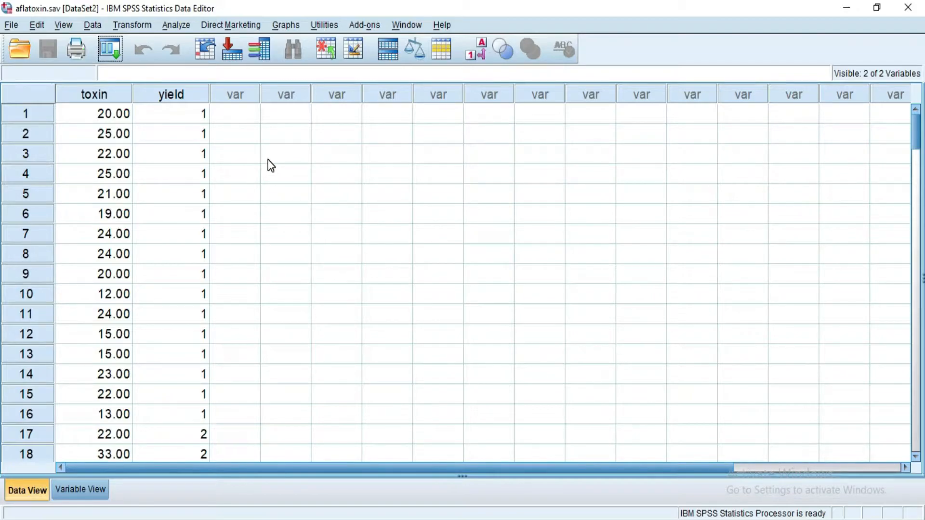
left_click(173, 25)
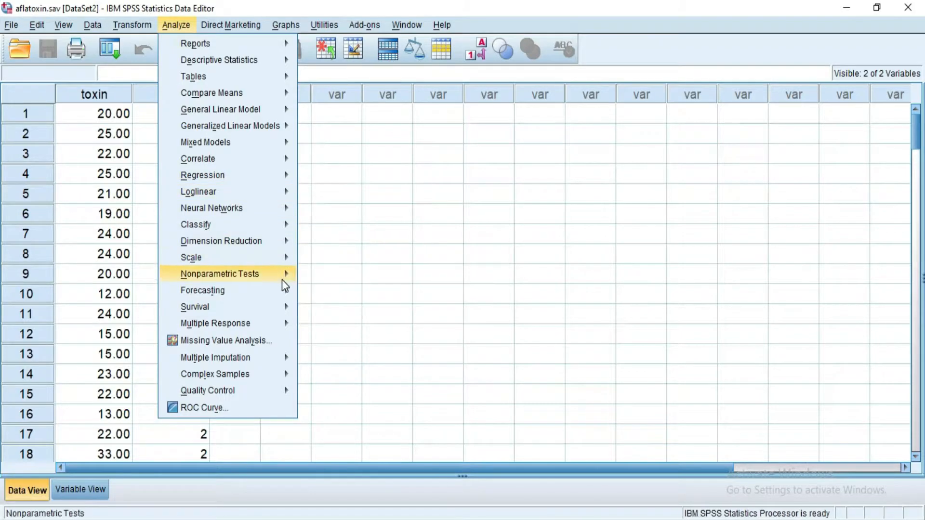
mouse_move(282, 277)
mouse_move(361, 331)
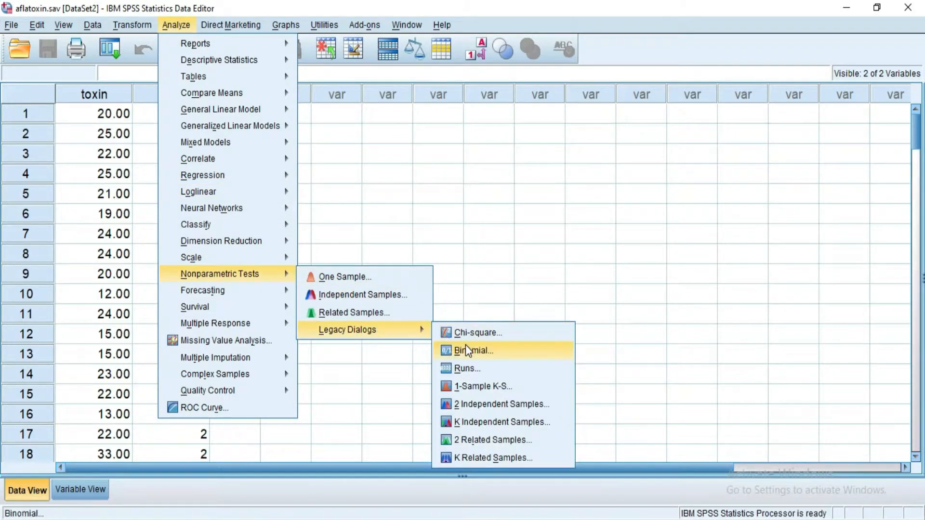
left_click(482, 387)
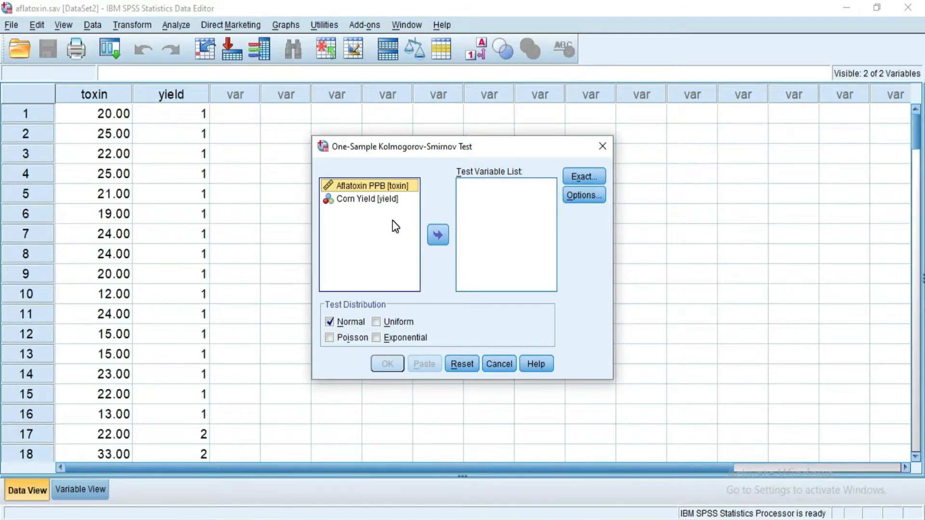
left_click(439, 234)
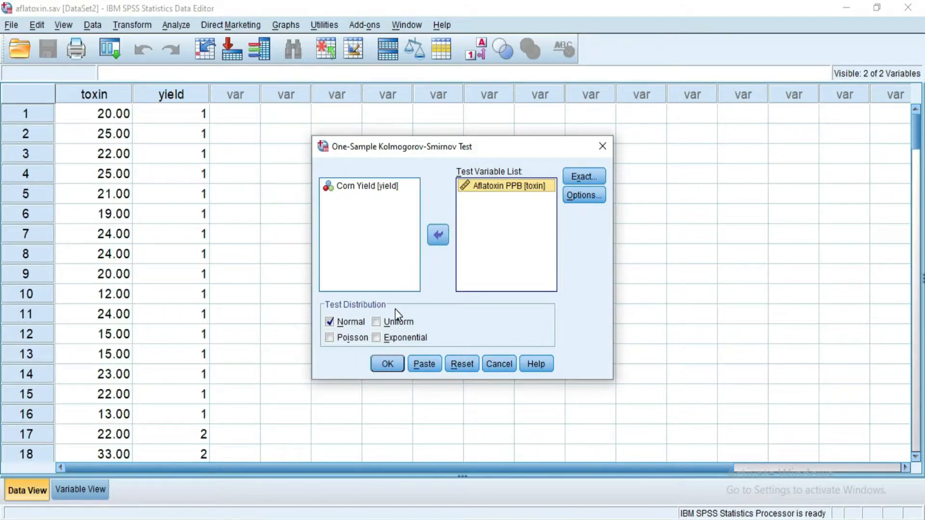
left_click(379, 363)
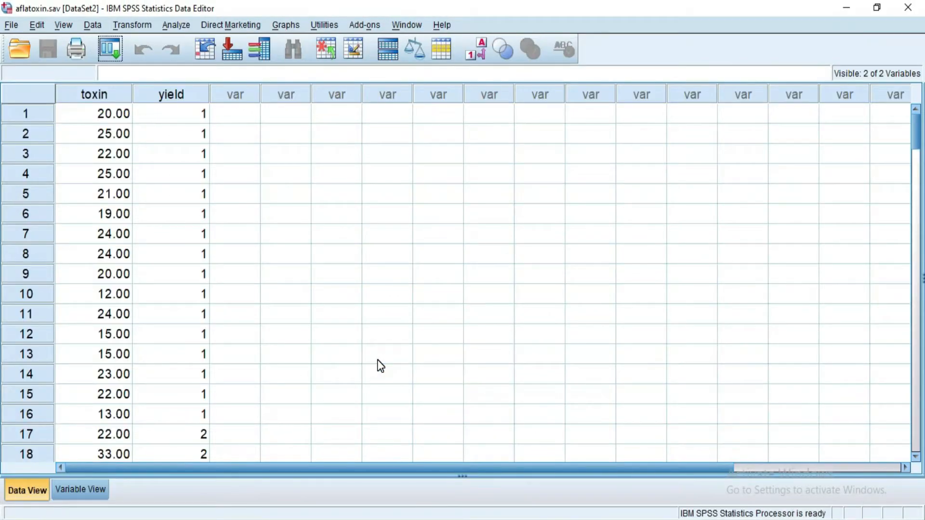
Examine the Kolmogorov-Smirnov results for Aflatoxin PPB in the output document
mouse_move(562, 513)
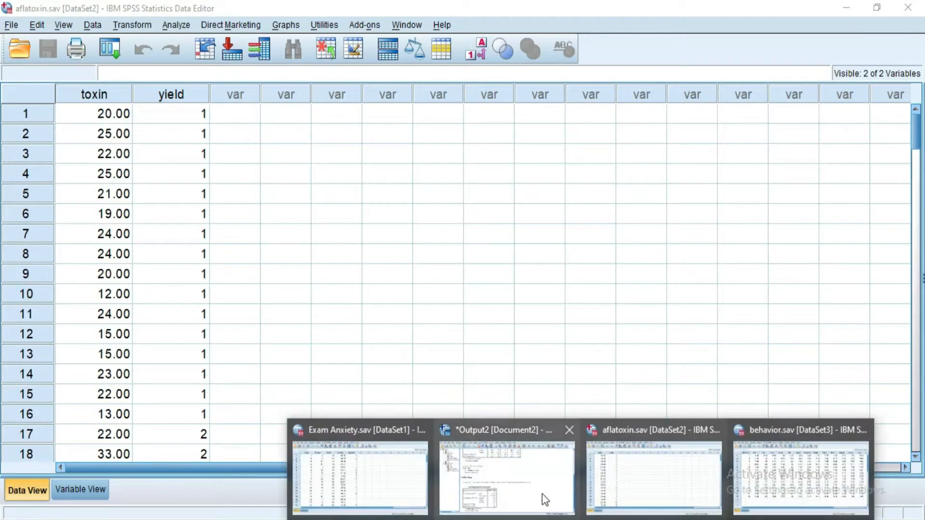
left_click(527, 494)
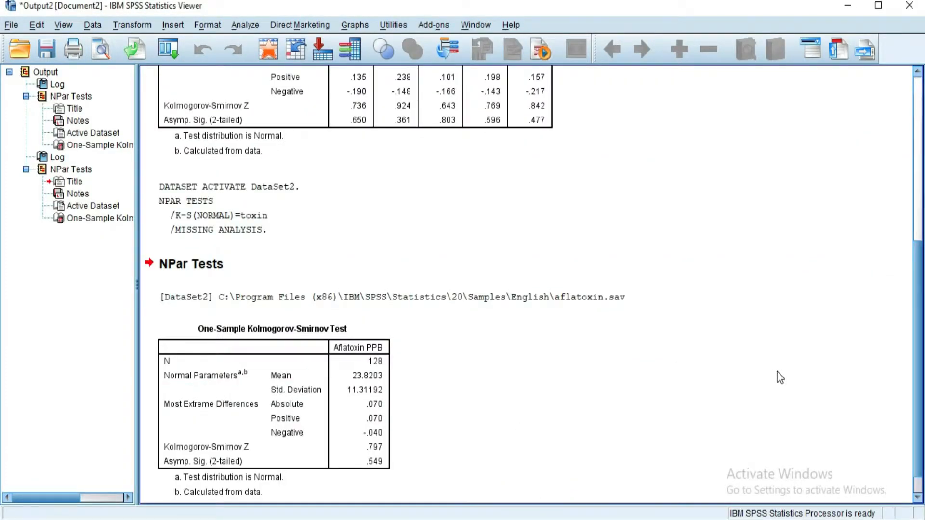
scroll(919, 354, "down", 1)
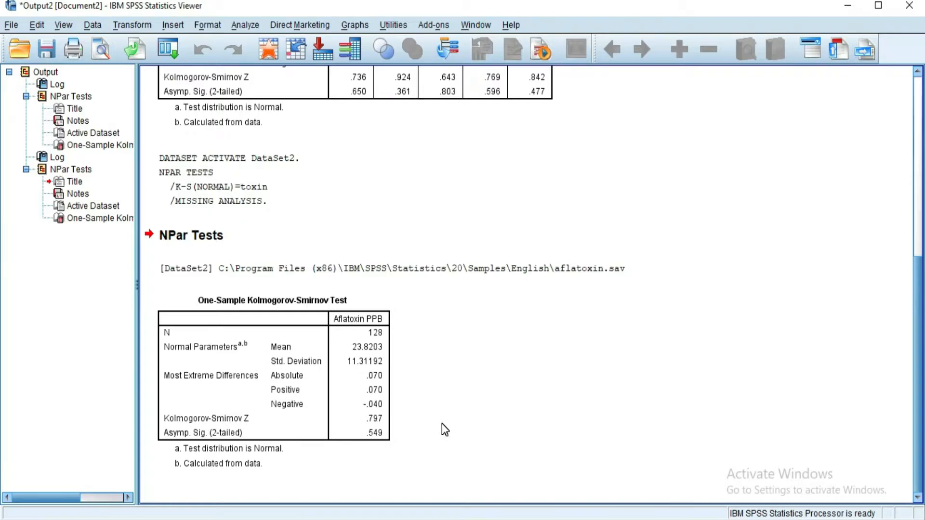
Return to the aflatoxin.sav data and split the file by Corn Yield, comparing groups and sorting by the grouping variable
left_click(267, 50)
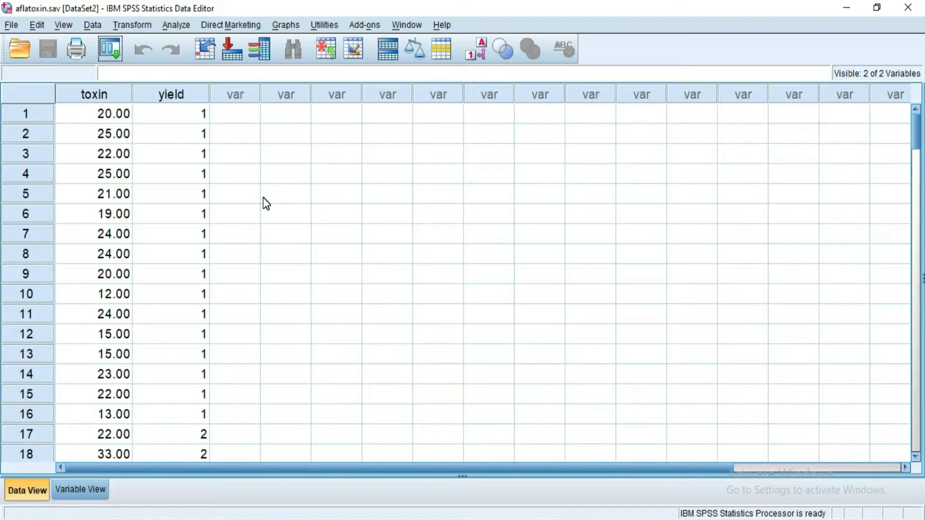
mouse_move(918, 134)
left_mouse_down()
mouse_move(919, 328)
mouse_move(919, 123)
left_mouse_up()
left_click(96, 25)
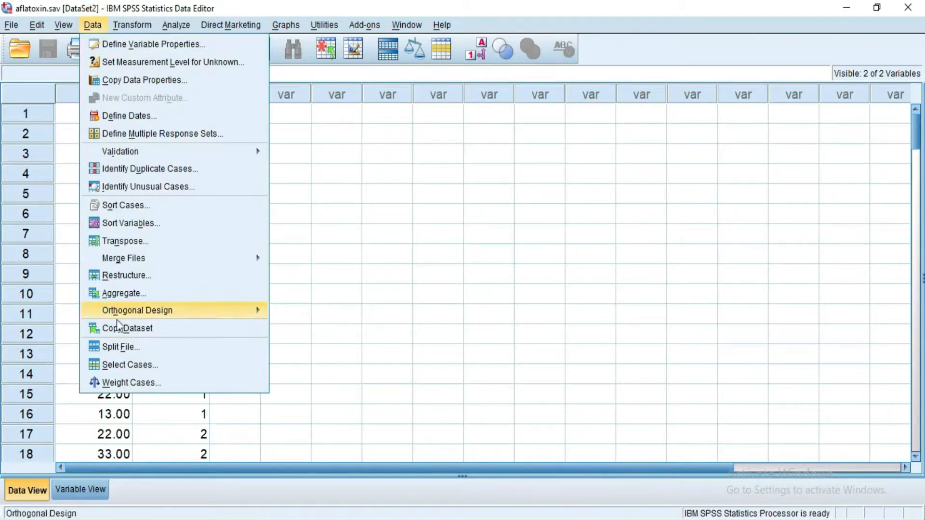
left_click(158, 352)
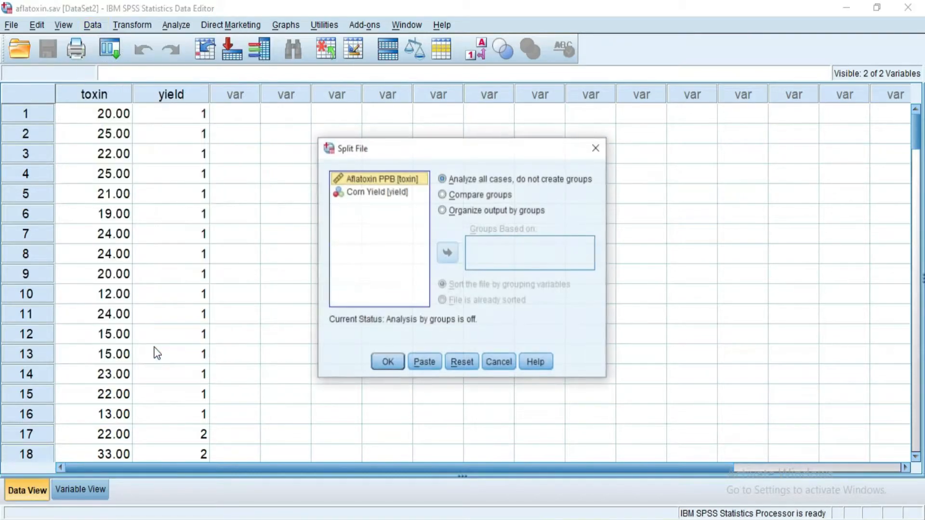
left_click(457, 195)
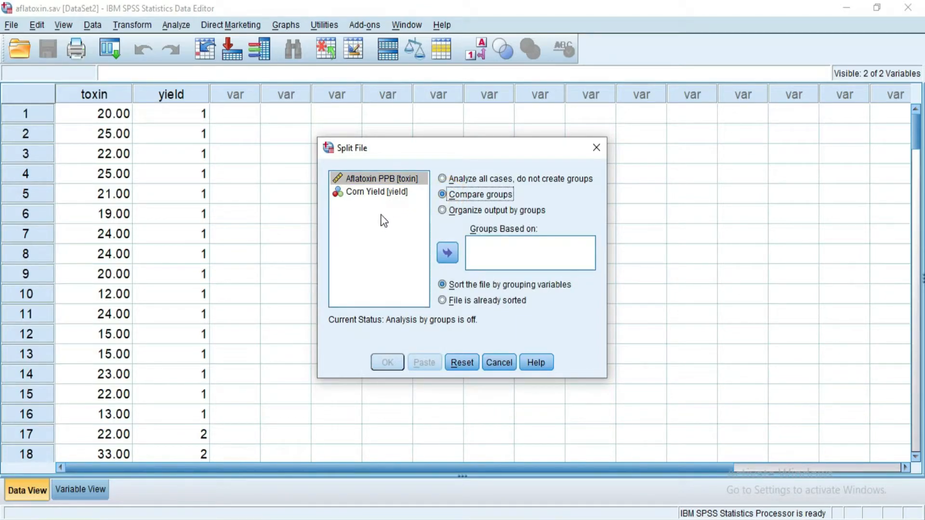
left_click(377, 194)
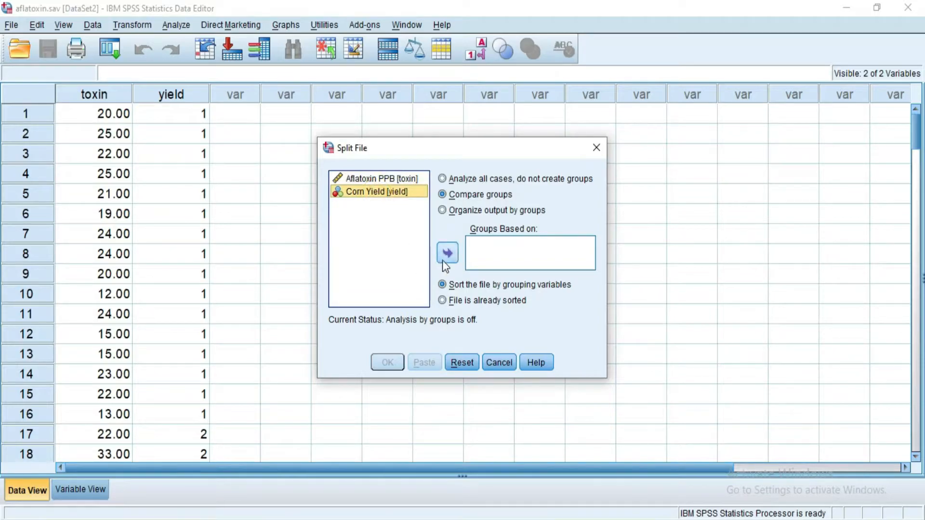
left_click(448, 253)
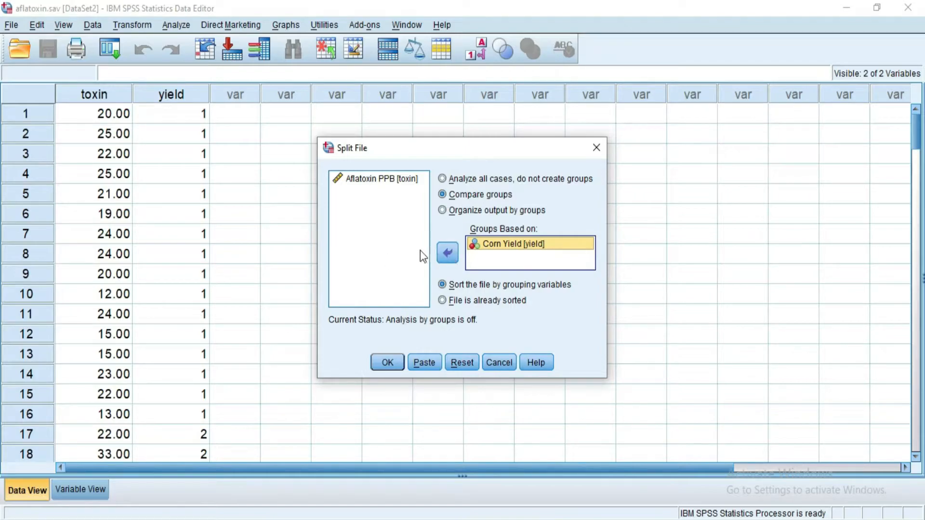
left_click(384, 362)
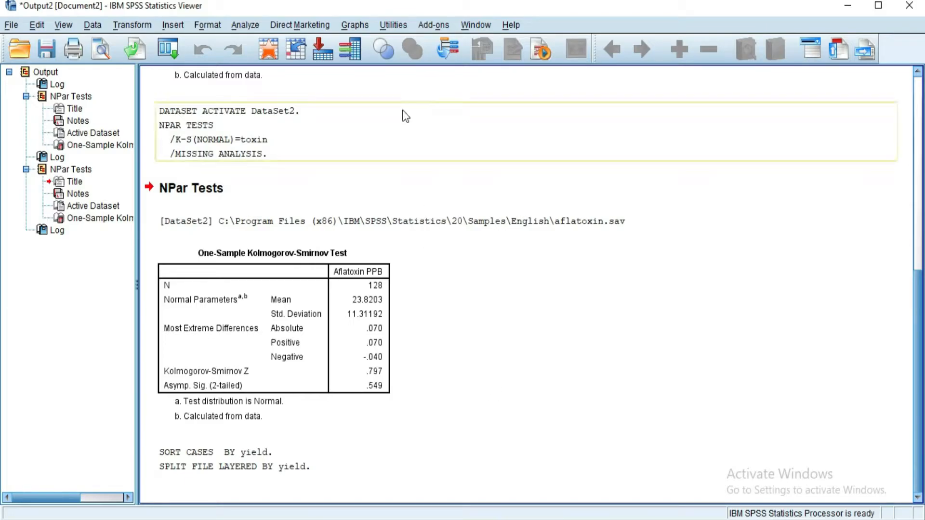
With the file split by Corn Yield, run a one-sample Kolmogorov-Smirnov test against the normal distribution for Aflatoxin PPB
left_click(244, 25)
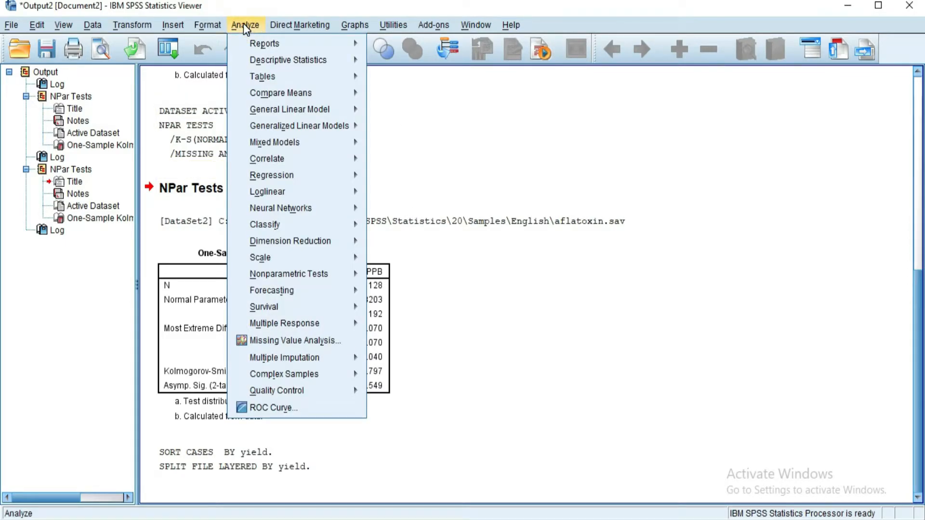
mouse_move(354, 272)
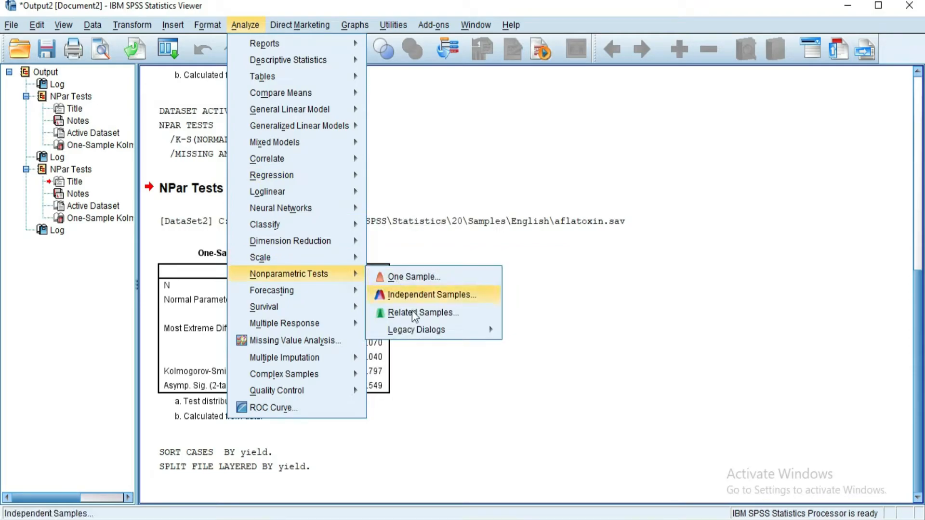
mouse_move(446, 333)
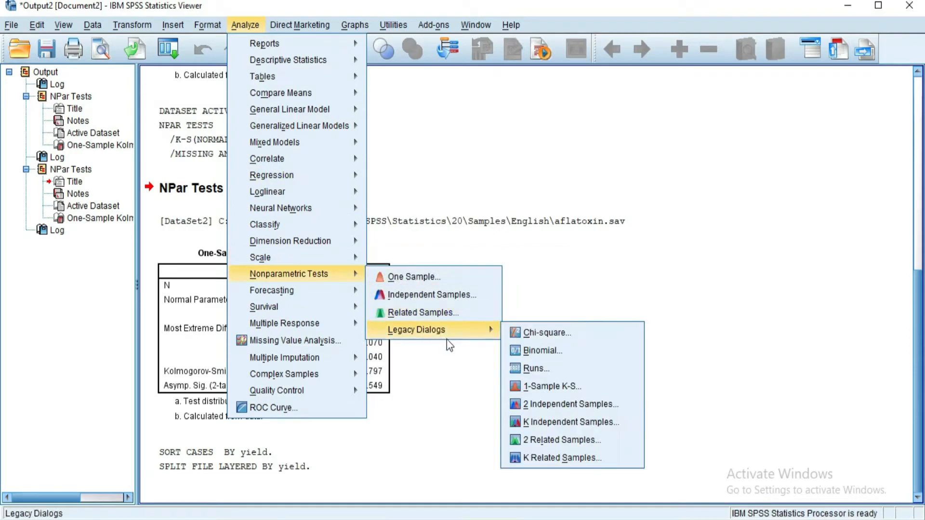
left_click(540, 386)
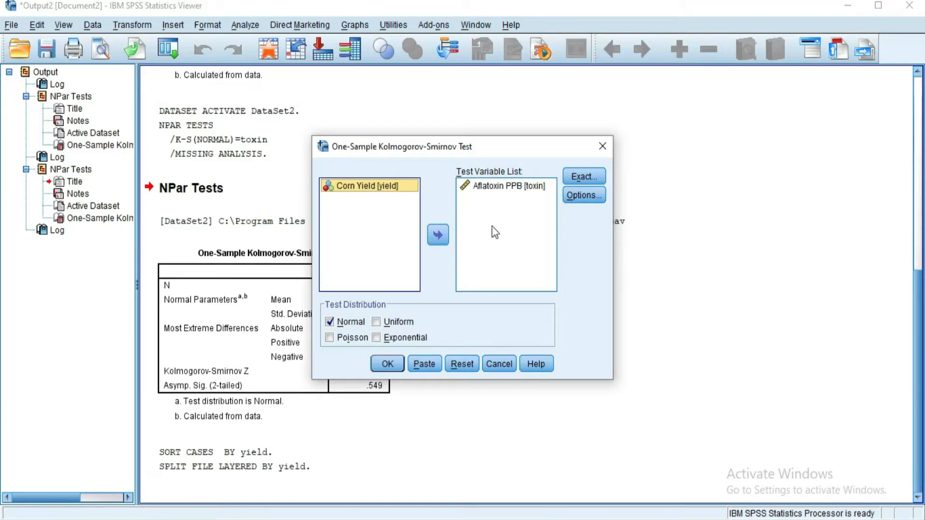
left_click(387, 364)
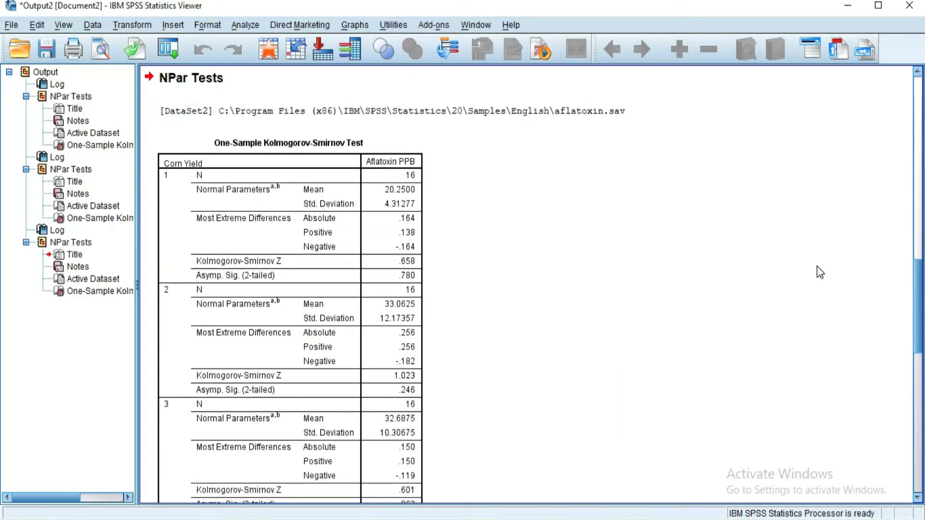
Examine the Kolmogorov-Smirnov results for Aflatoxin PPB across all Corn Yield groups in the output document
mouse_move(916, 289)
left_mouse_down()
mouse_move(923, 434)
mouse_move(908, 299)
left_mouse_up()
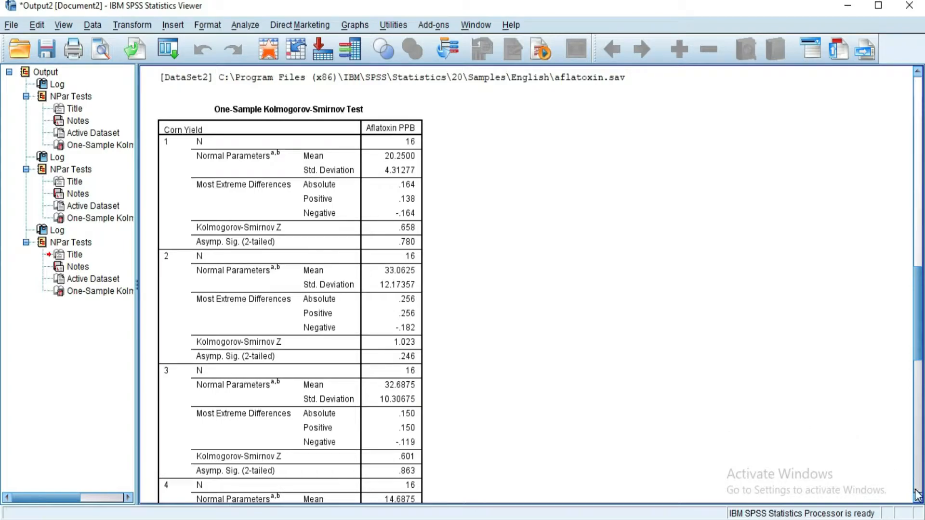
left_click_drag(918, 499, 917, 499)
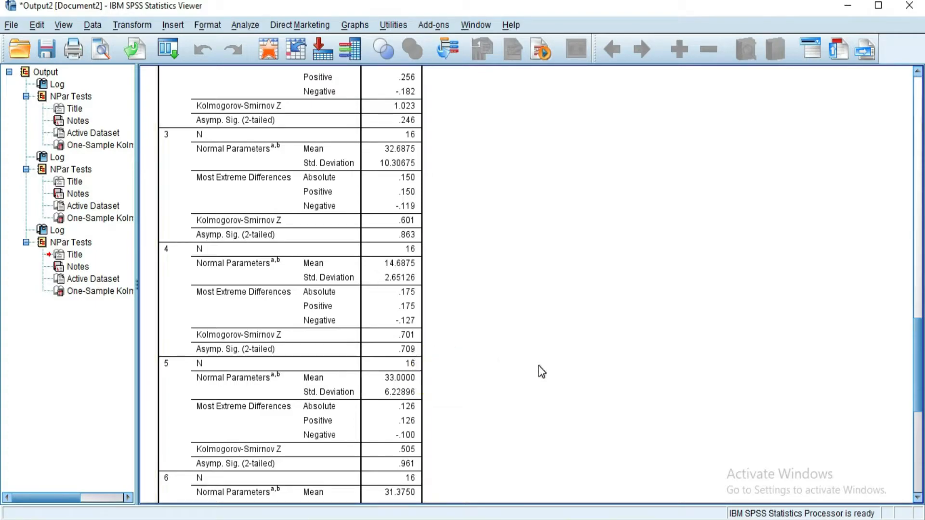
left_click(917, 497)
left_click(917, 498)
left_click(917, 497)
left_click(917, 498)
left_click(917, 498)
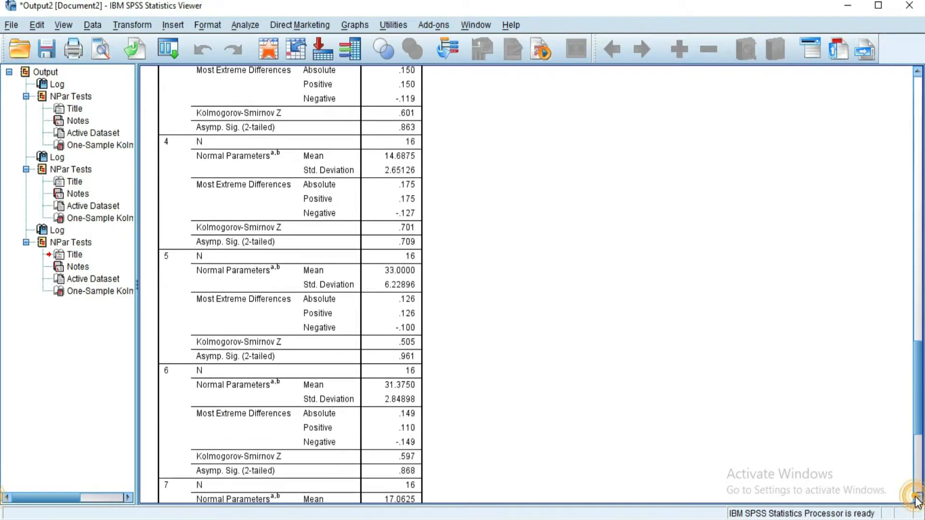
left_click(917, 498)
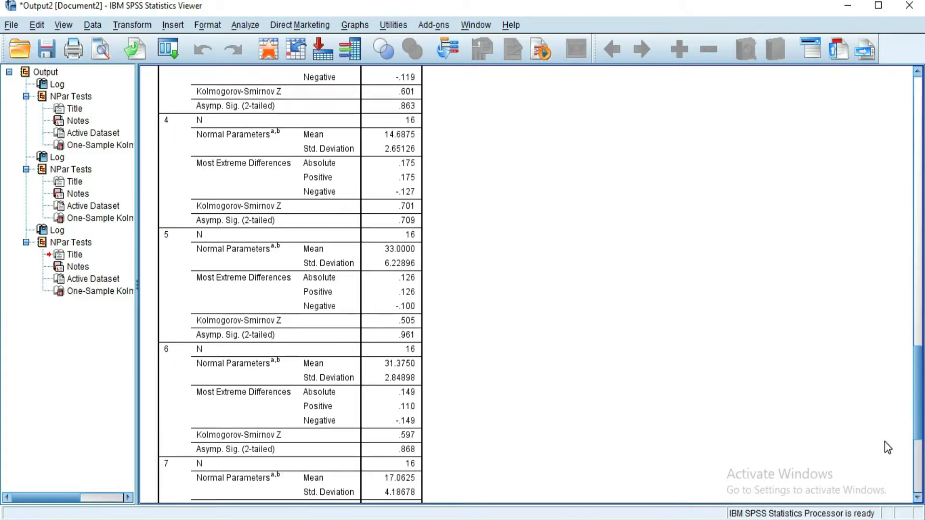
left_click(917, 497)
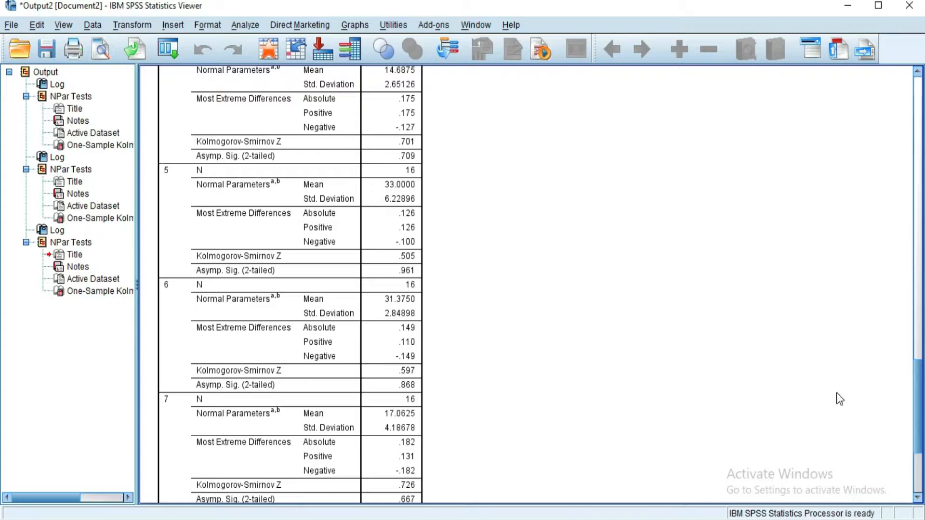
left_click(917, 498)
left_click(917, 498)
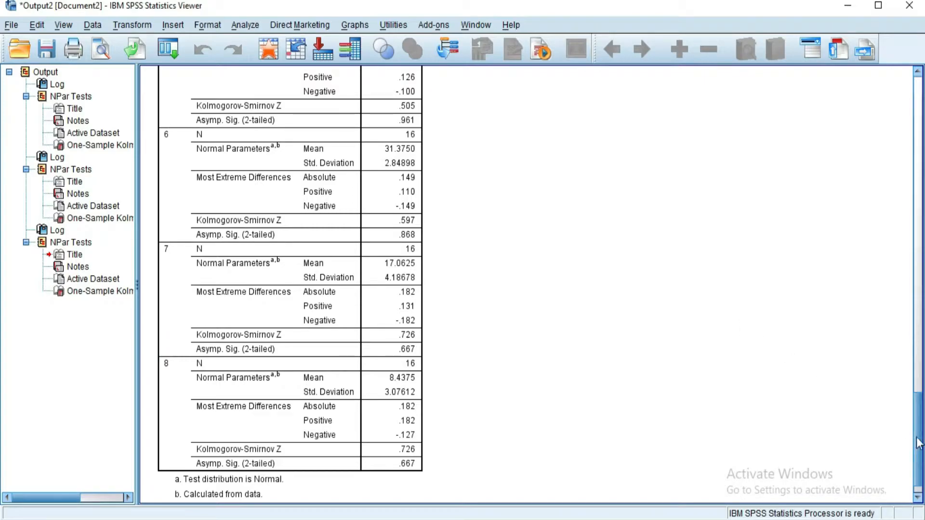
mouse_move(917, 443)
left_mouse_down()
mouse_move(895, 295)
mouse_move(906, 451)
left_mouse_up()
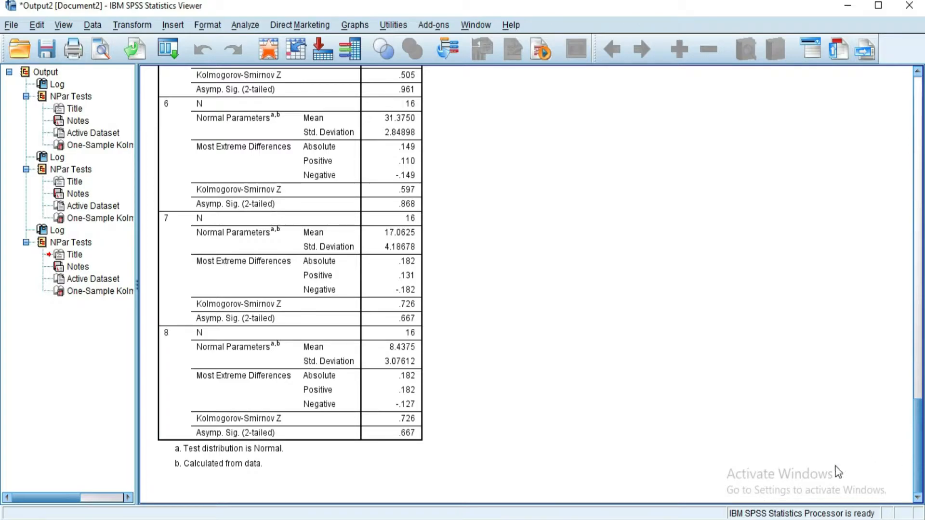
left_click_drag(917, 438, 894, 460)
Switch to the Exam Anxiety.sav data and review its variable definitions, including the value labels of Gender
left_click(580, 519)
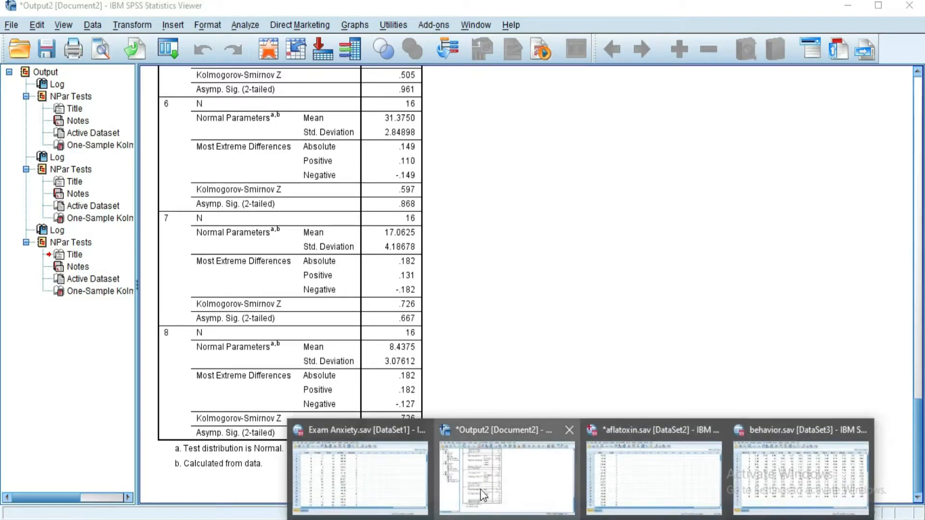
left_click(352, 473)
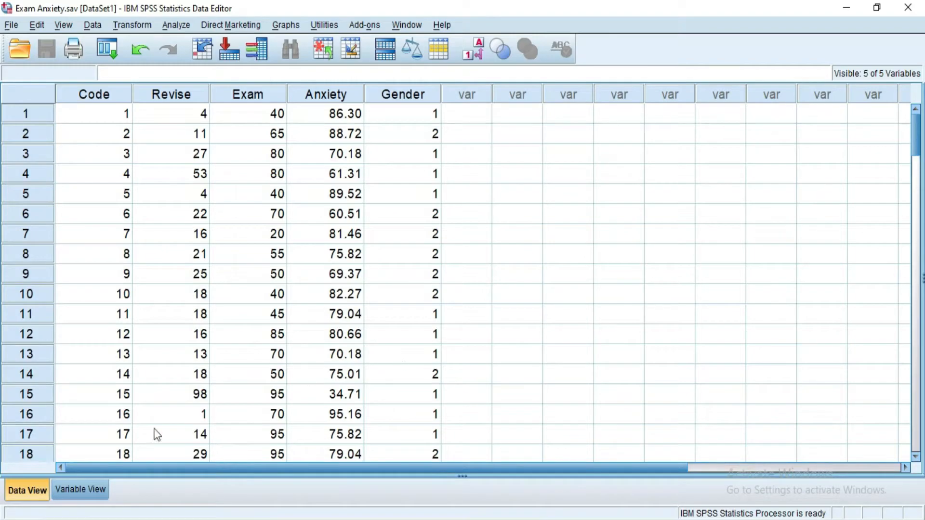
left_click(81, 490)
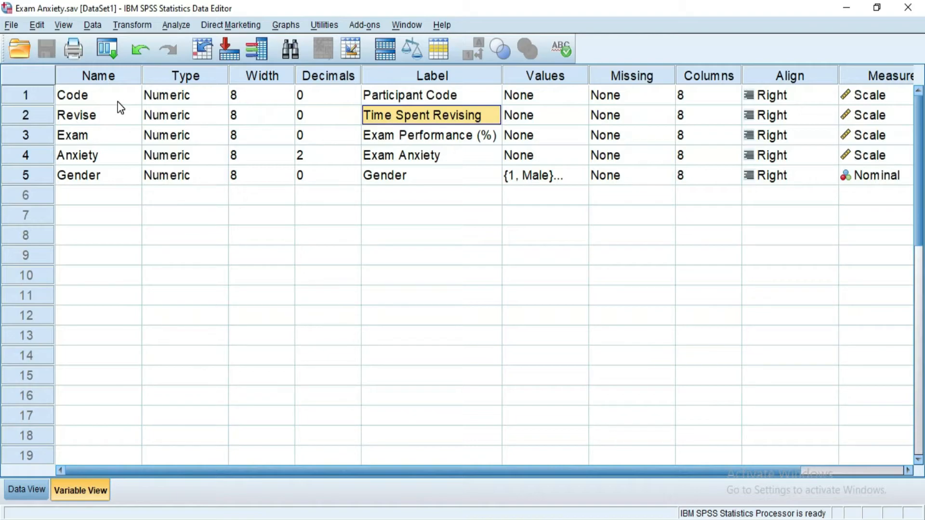
left_click(474, 95)
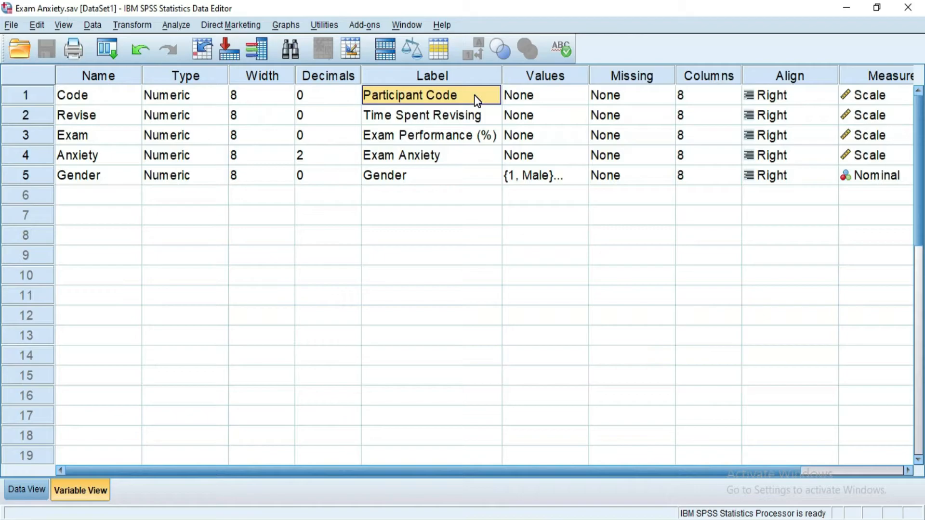
left_click(105, 178)
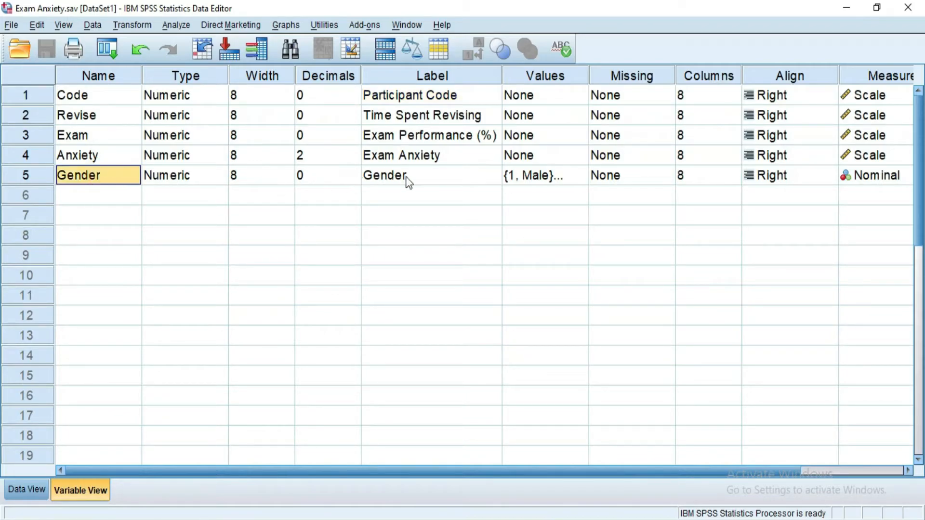
left_click(421, 174)
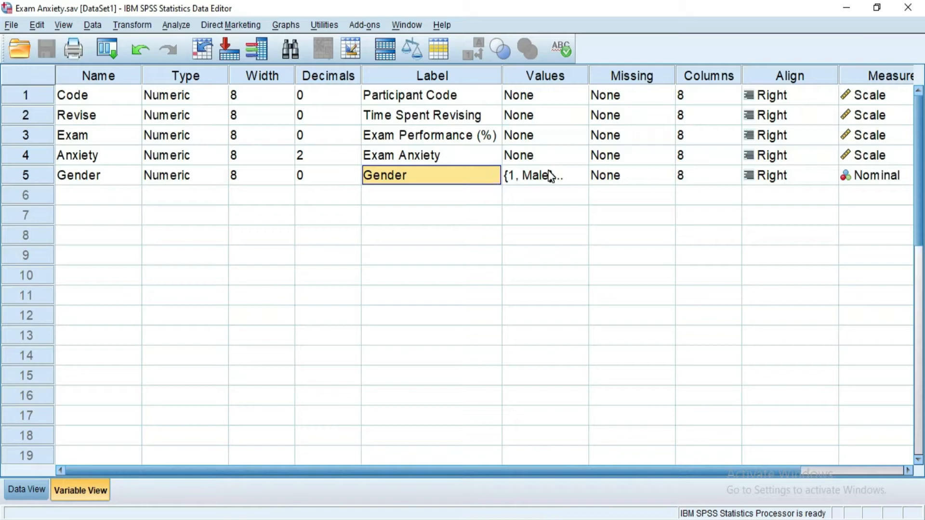
left_click(581, 177)
left_click(581, 177)
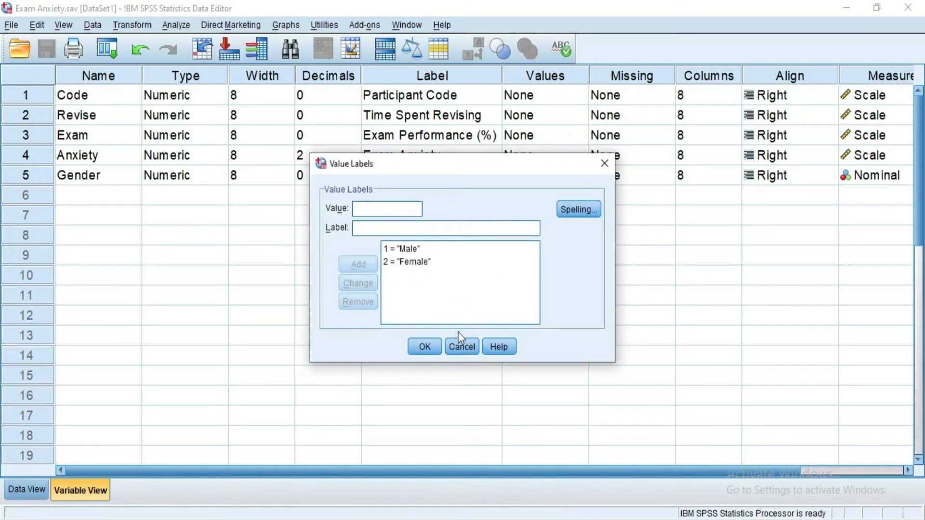
left_click(460, 349)
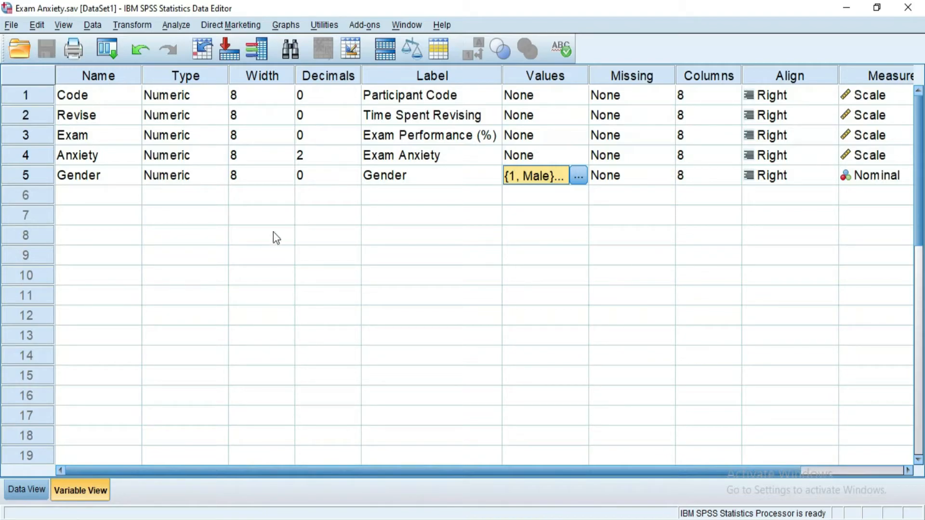
Return to the Exam Anxiety.sav data values and display Gender as value labels instead of numeric codes
left_click(30, 495)
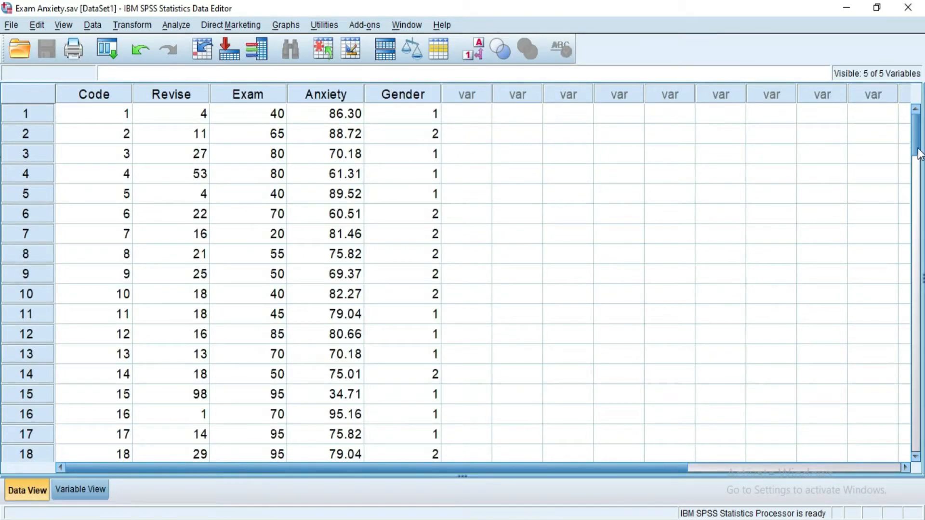
mouse_move(916, 151)
left_mouse_down()
mouse_move(919, 358)
mouse_move(907, 142)
left_mouse_up()
left_click(475, 56)
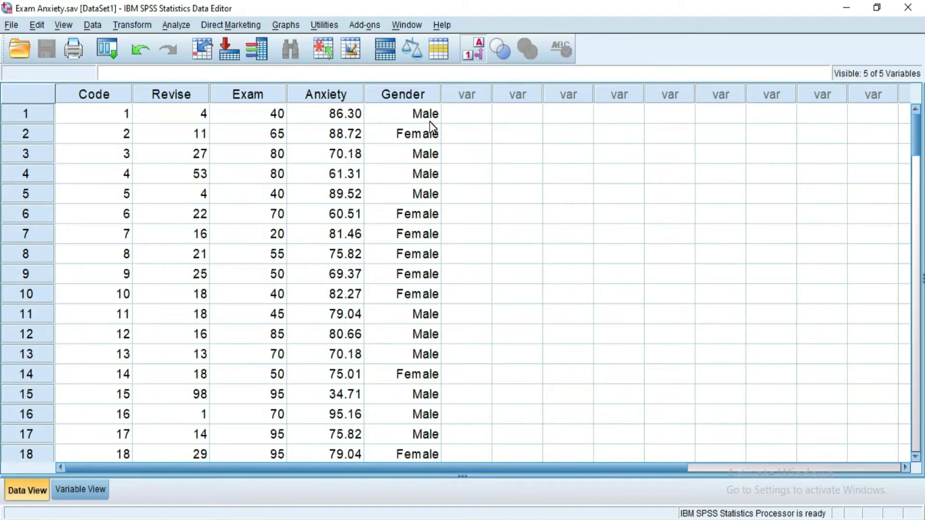
left_click(472, 54)
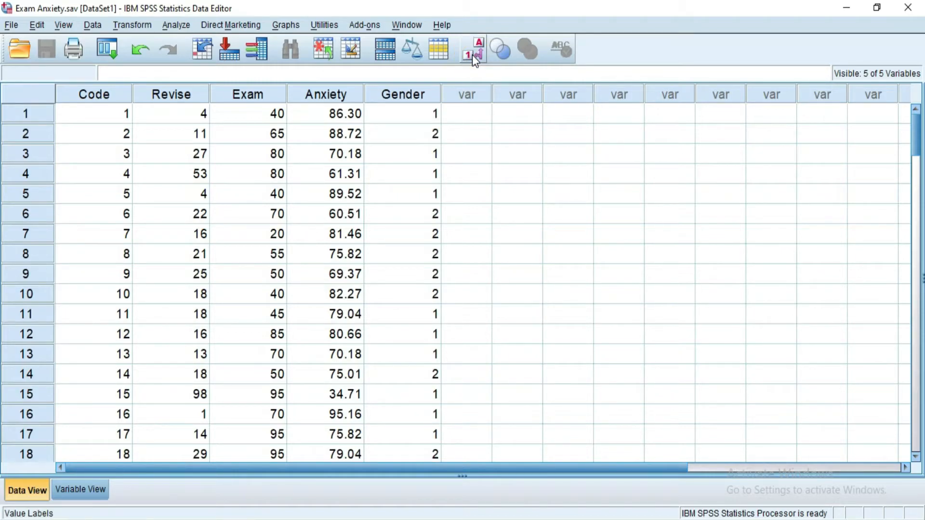
left_click(473, 55)
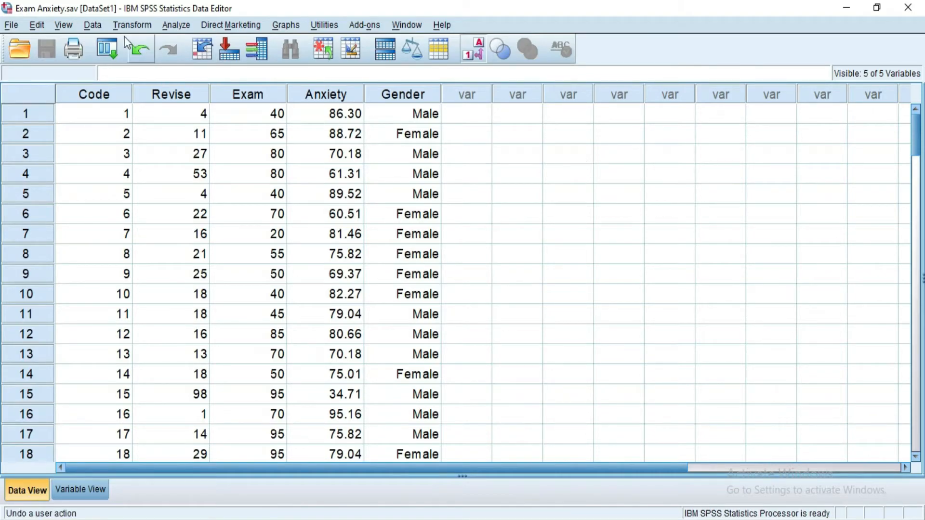
Set the split file option for Exam Anxiety.sav to analyze all cases without creating groups
left_click(94, 25)
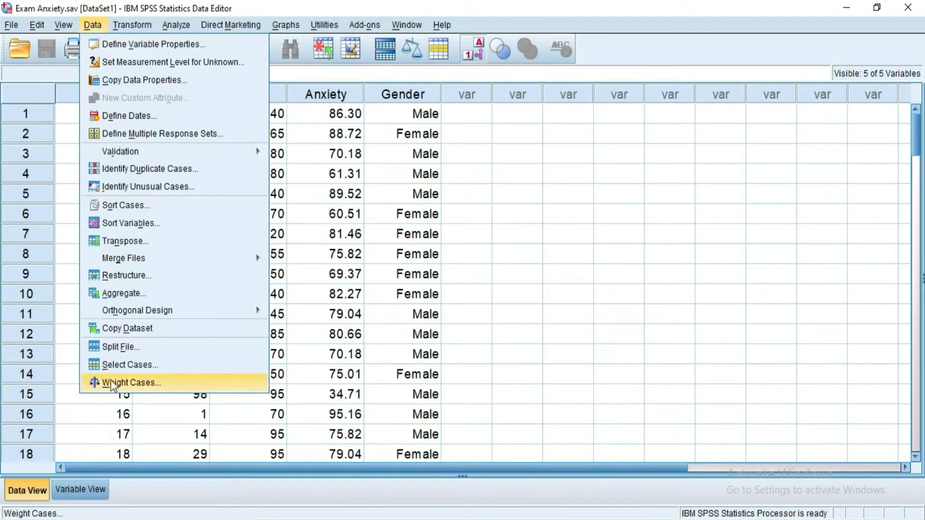
left_click(138, 349)
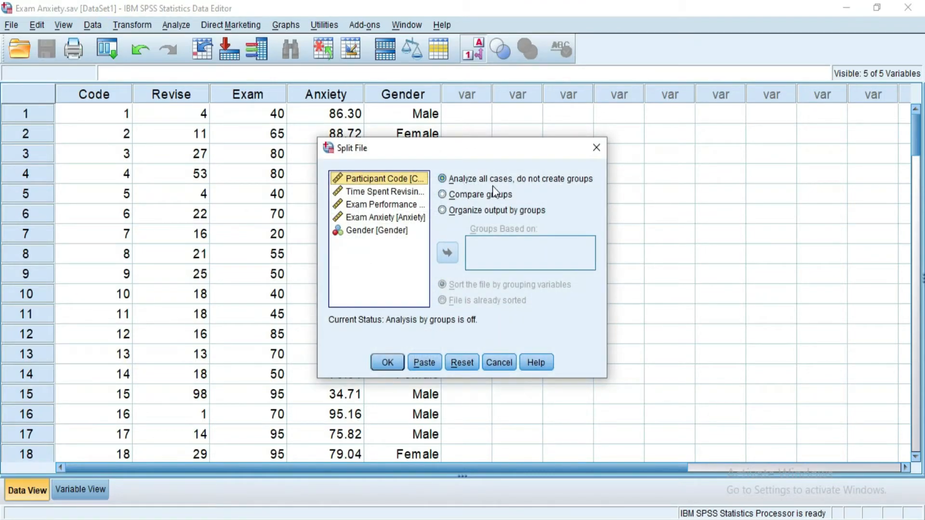
left_click(386, 362)
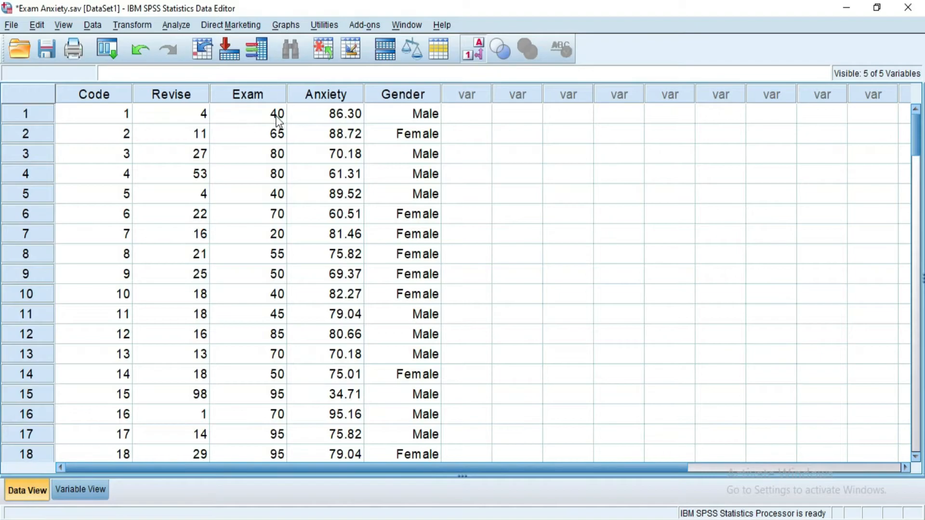
Run a one-sample Kolmogorov-Smirnov test against the normal distribution for Time Spent Revising, Exam Performance (%) and Exam Anxiety
left_click(174, 29)
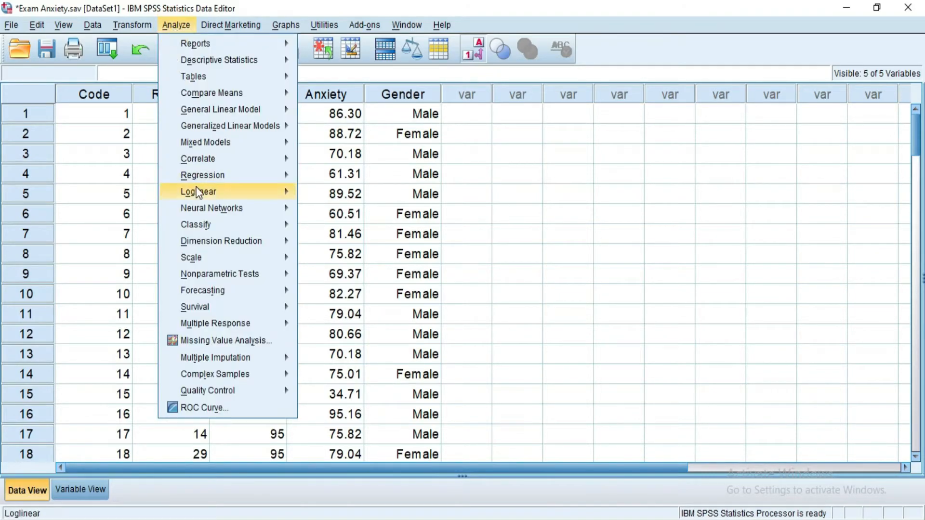
mouse_move(218, 273)
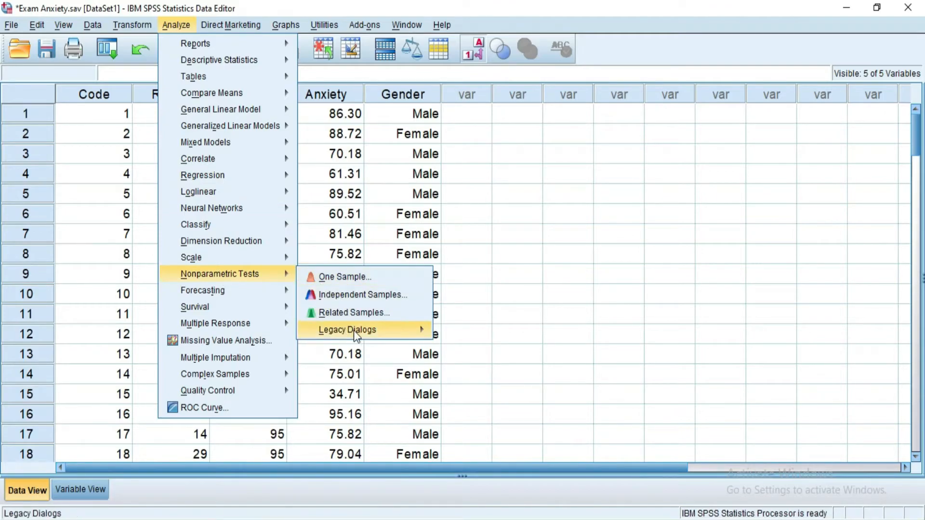
mouse_move(352, 329)
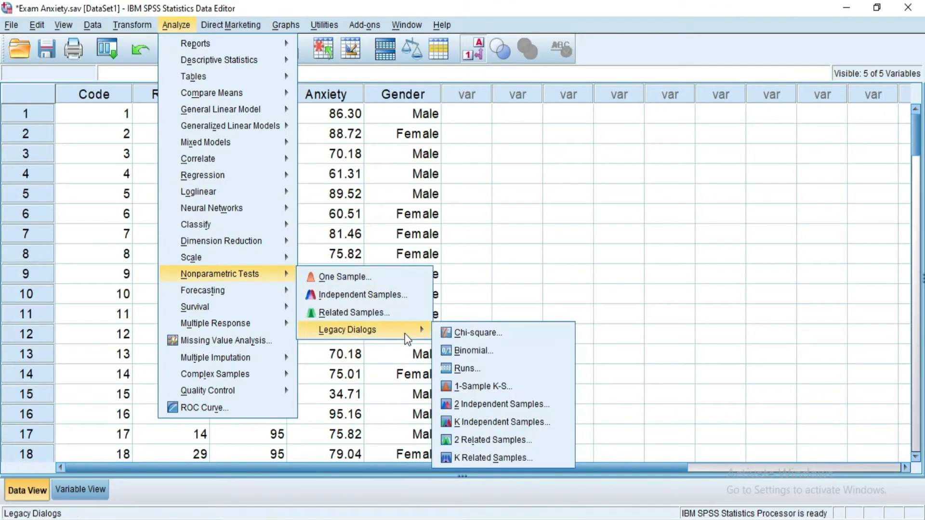
left_click(507, 386)
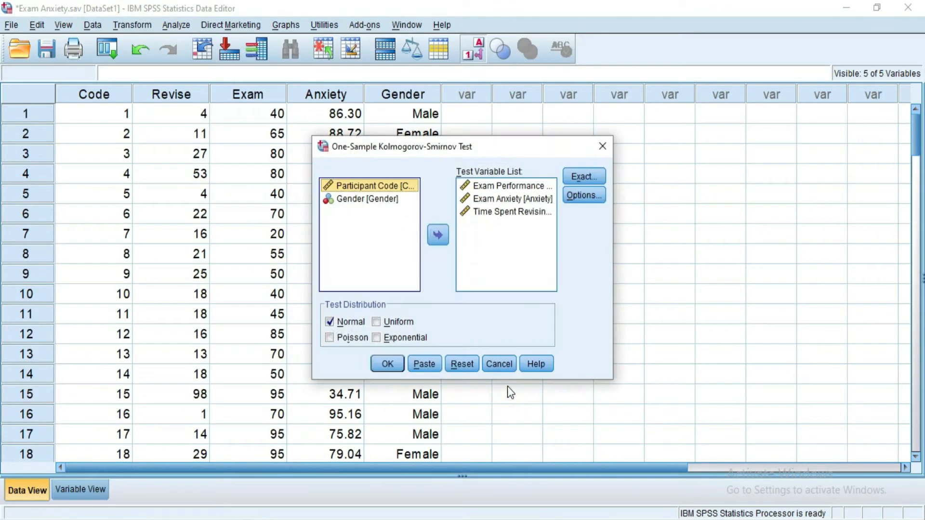
left_click(497, 185)
key("shift+Down")
key("shift+Down")
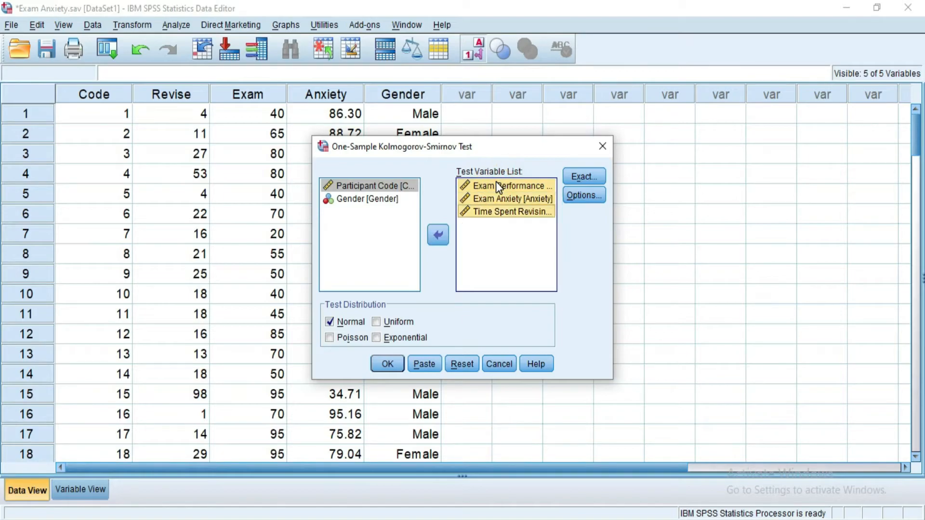
left_click(441, 233)
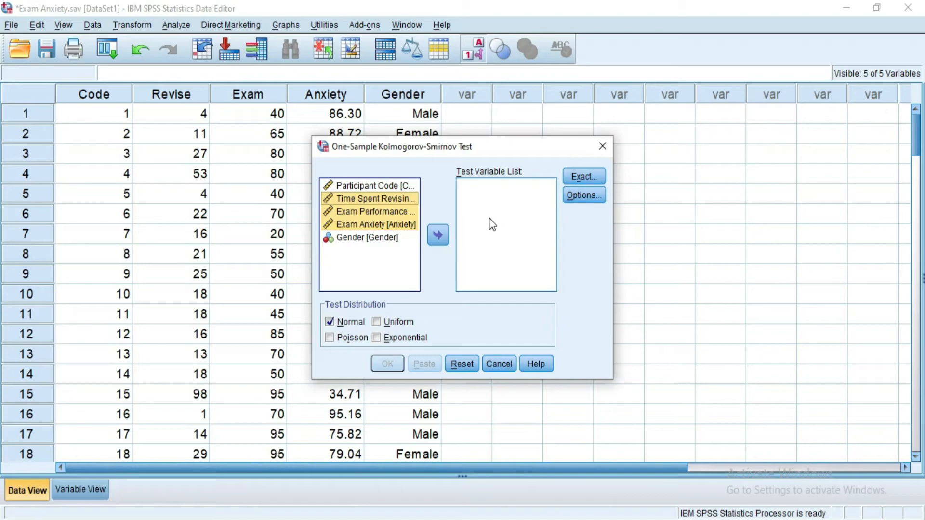
left_click(437, 236)
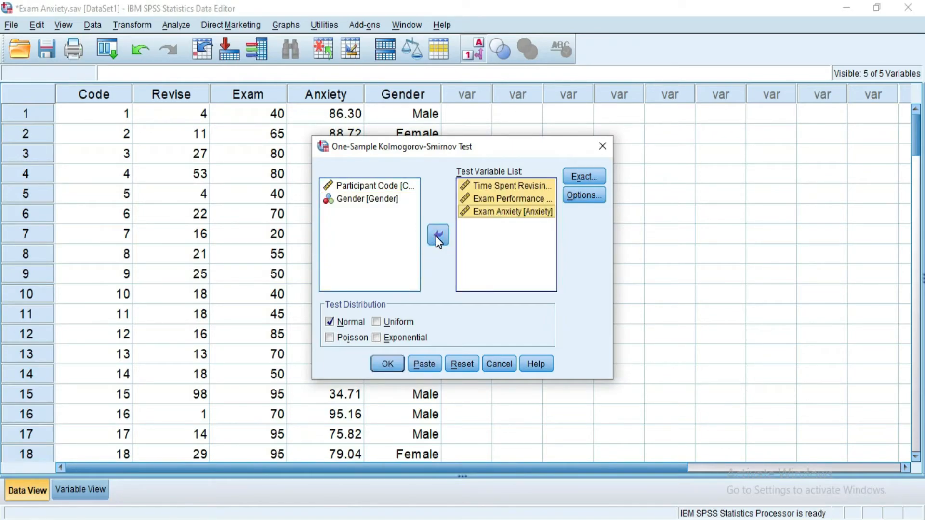
left_click(387, 364)
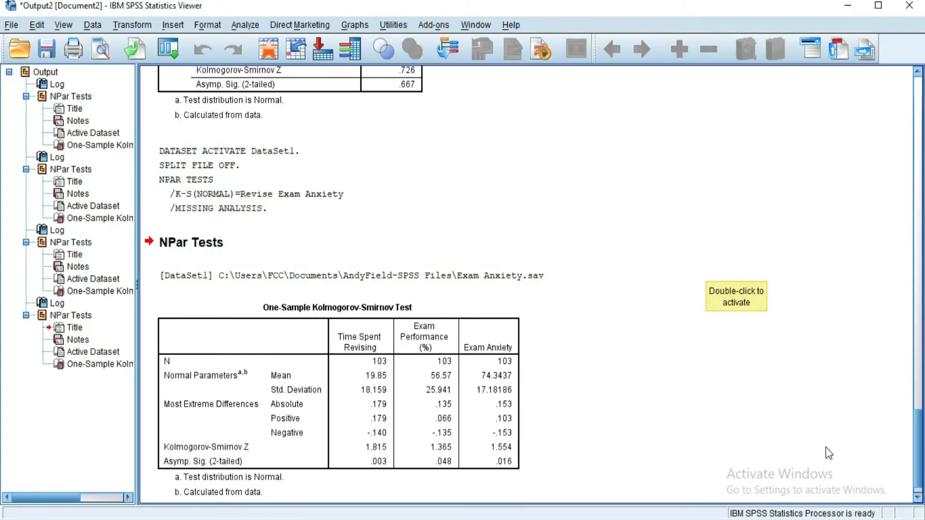
Examine the Asymp. Sig. (2-tailed) values for all three variables in the Exam Anxiety.sav Kolmogorov-Smirnov output table
left_click(918, 498)
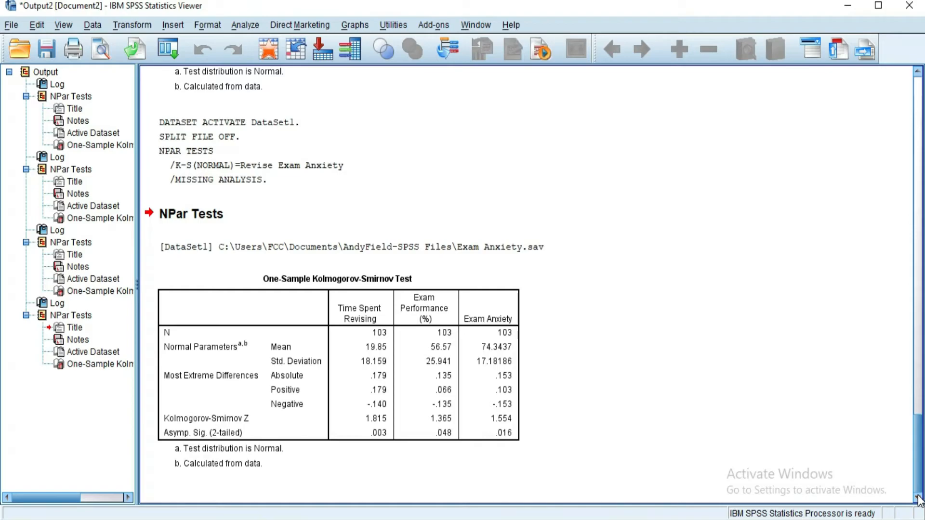
left_click(390, 464)
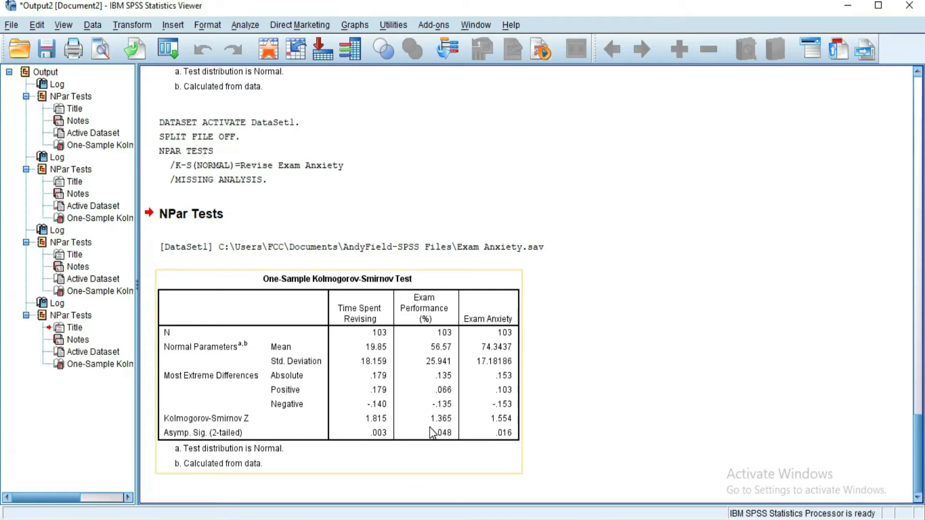
left_click(526, 467)
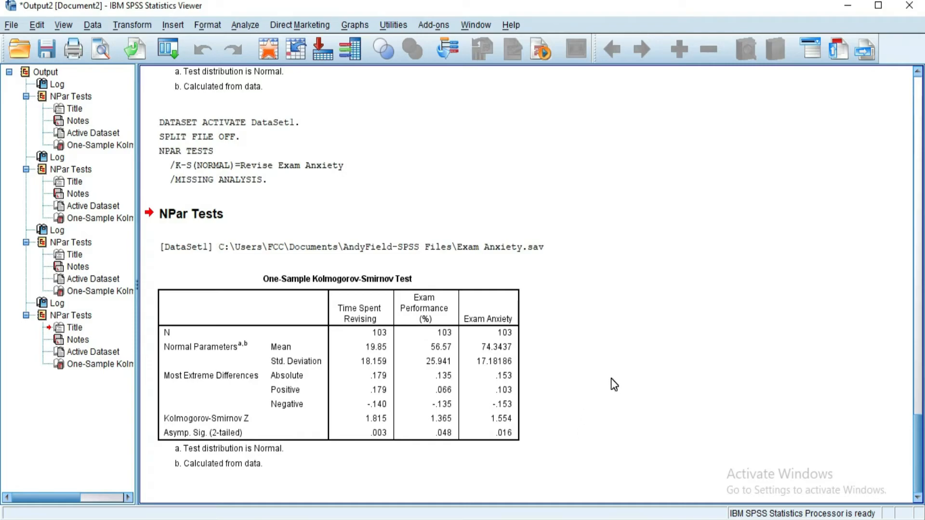
left_click(504, 448)
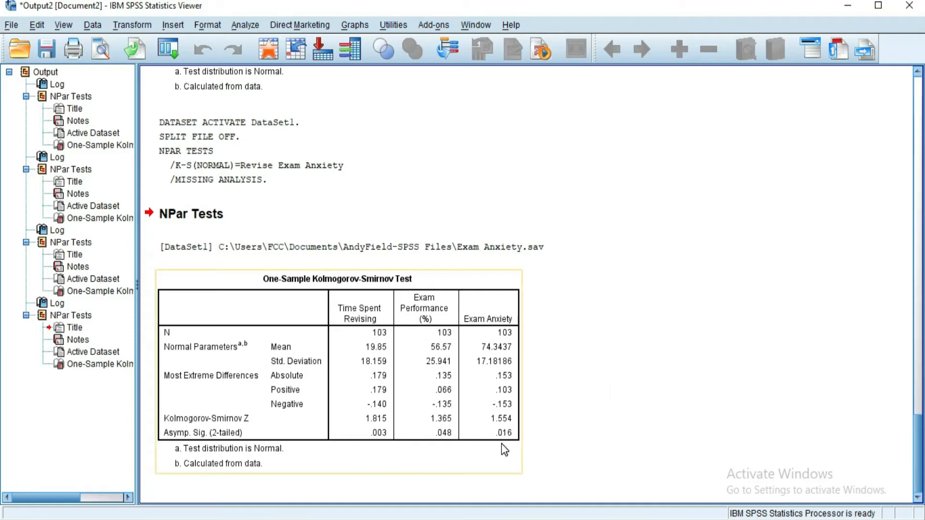
left_click(583, 444)
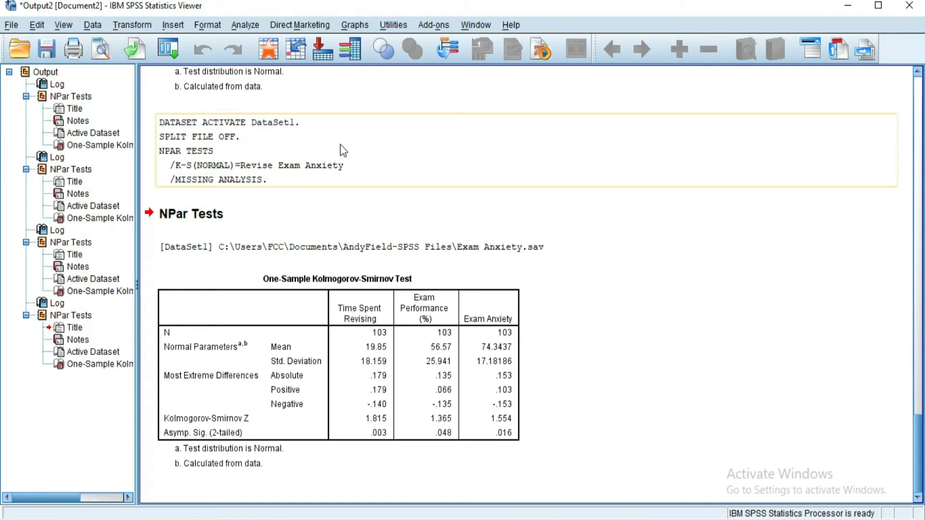
Return to the Exam Anxiety.sav data and split the file to compare groups based on Gender, sorting by the grouping variable
left_click(269, 48)
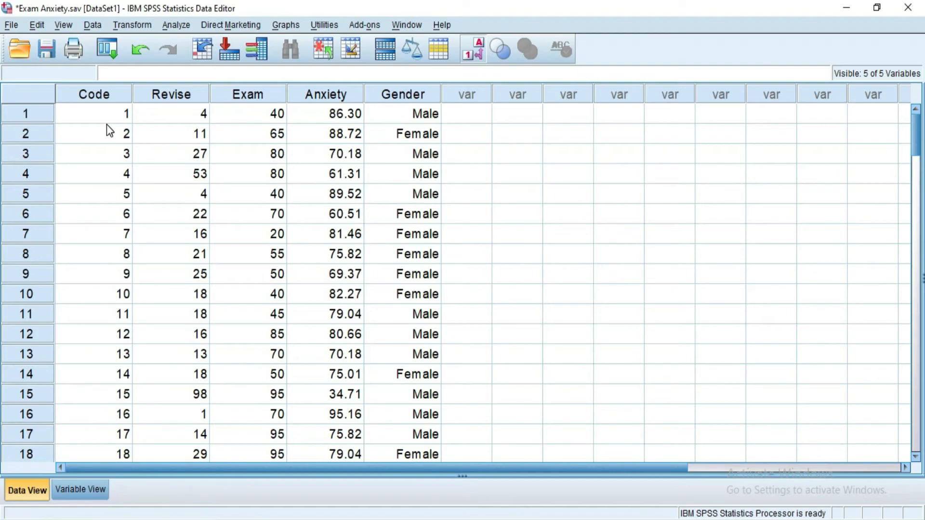
left_click(91, 25)
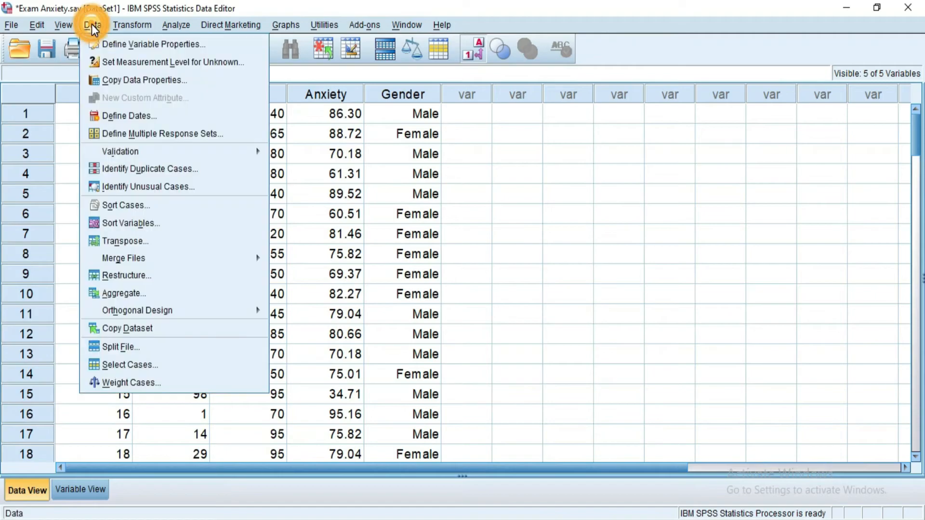
left_click(126, 349)
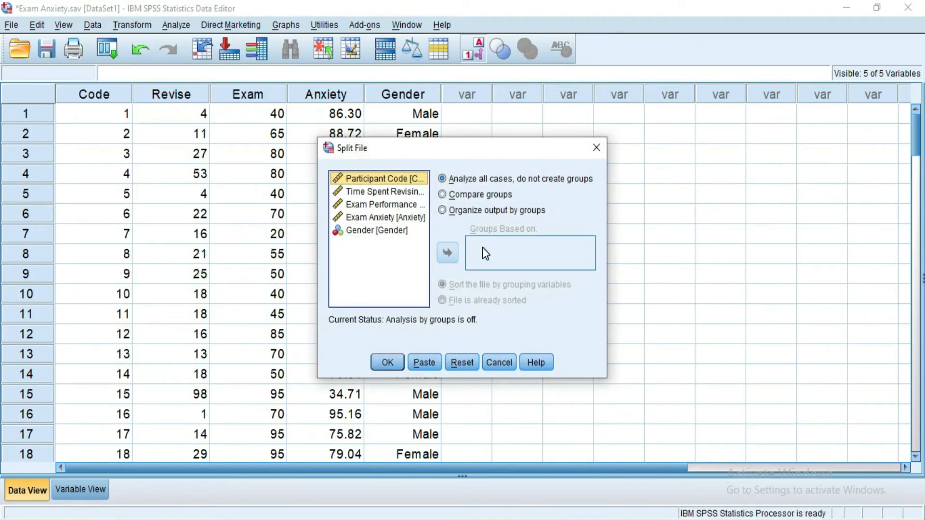
left_click(471, 193)
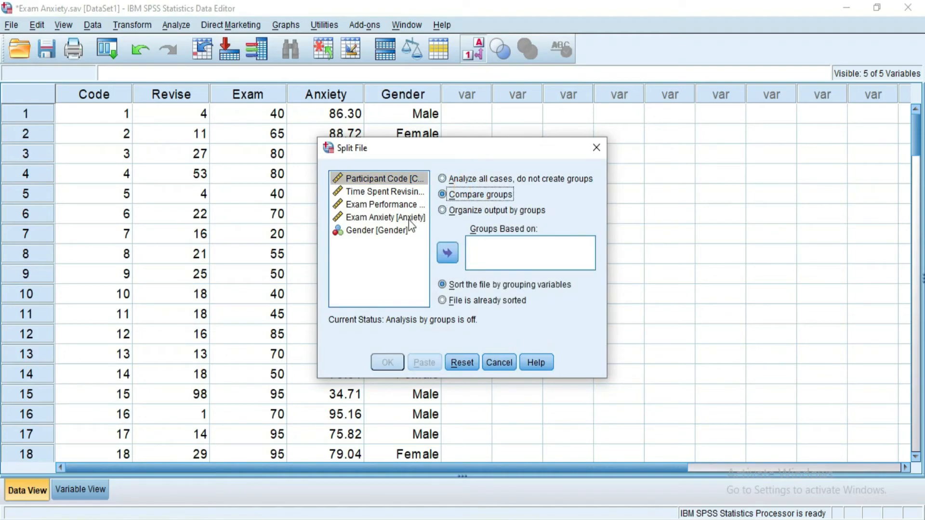
left_click(392, 230)
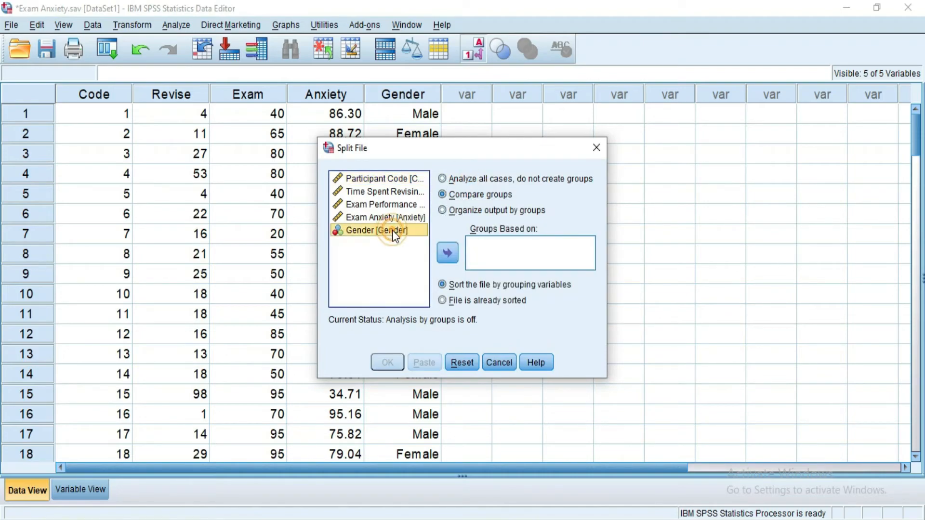
left_click(448, 252)
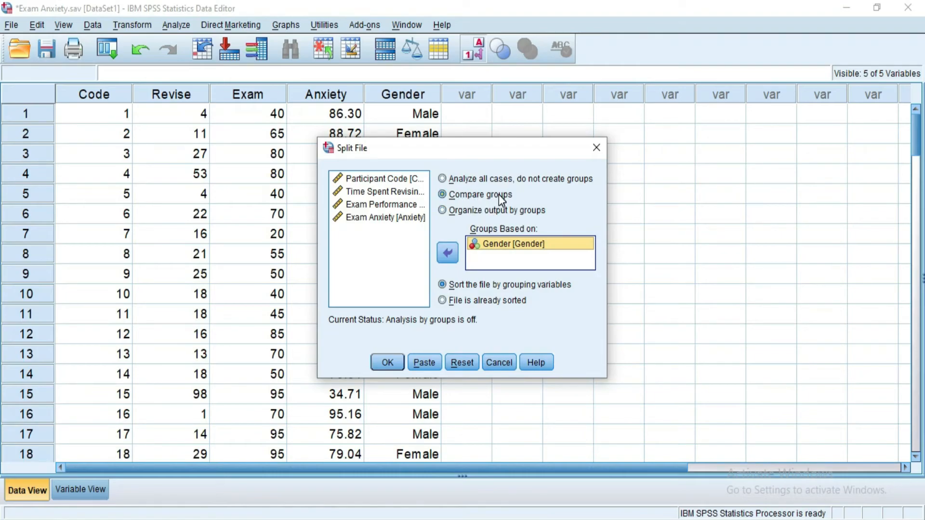
left_click(388, 364)
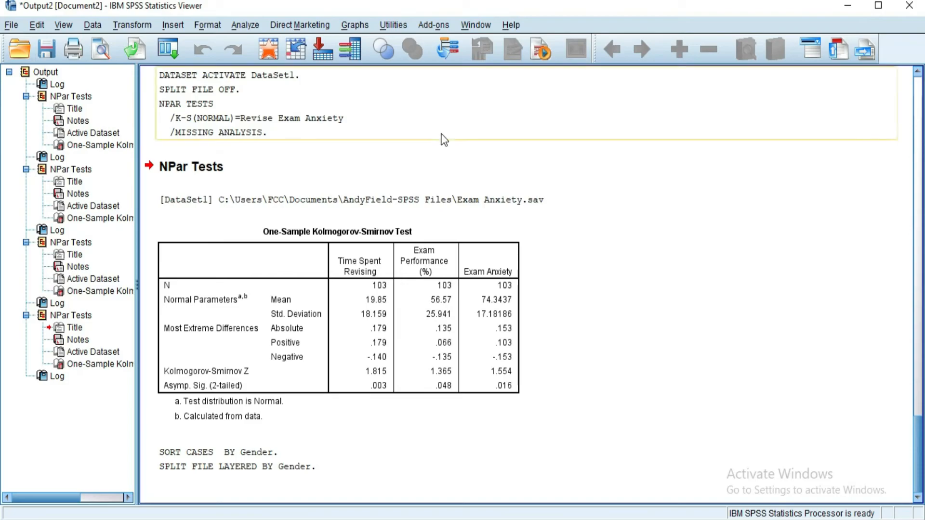
Run the one-sample Kolmogorov-Smirnov normality test by gender for Time Spent Revising, Exam Performance (%) and Exam Anxiety, and review its table
left_click(243, 25)
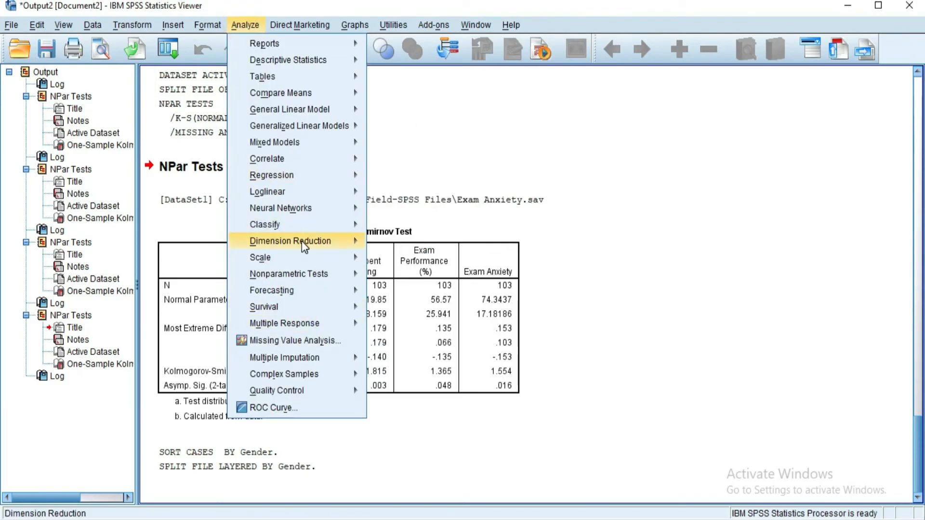
mouse_move(318, 278)
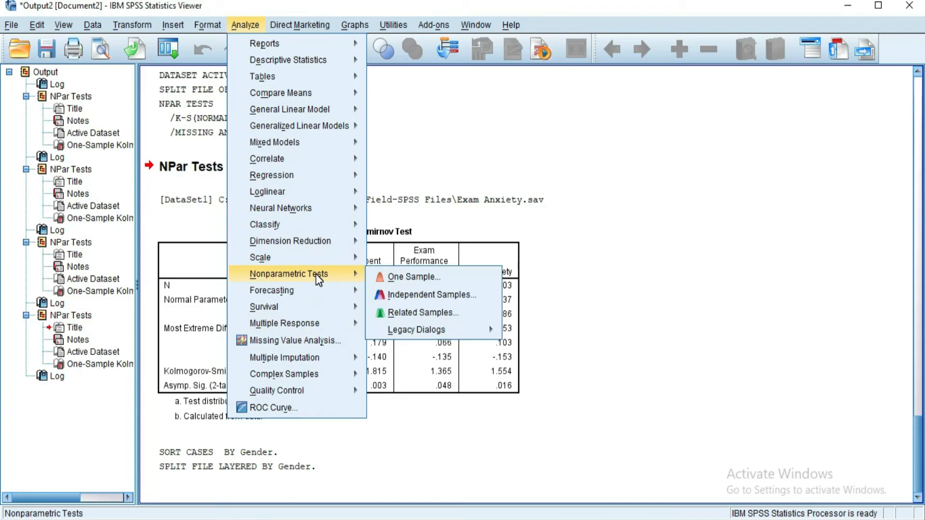
mouse_move(445, 337)
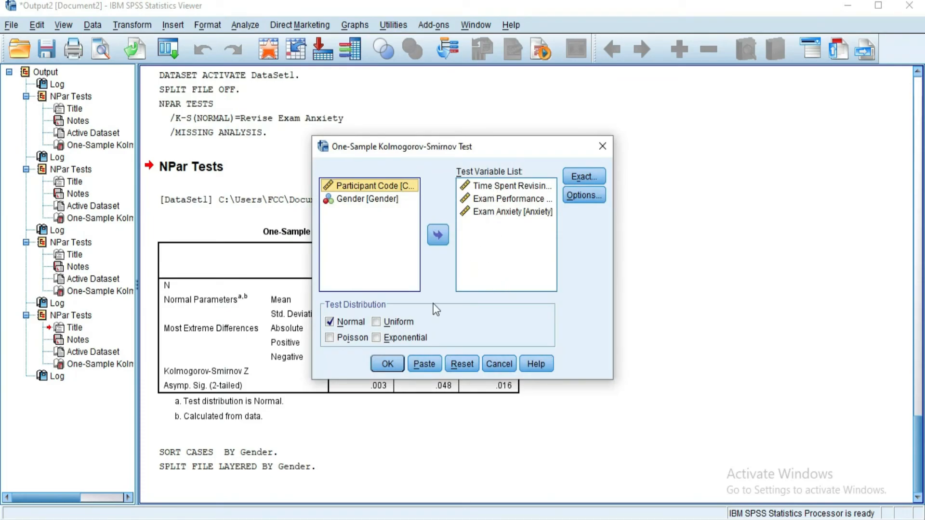
left_click(388, 365)
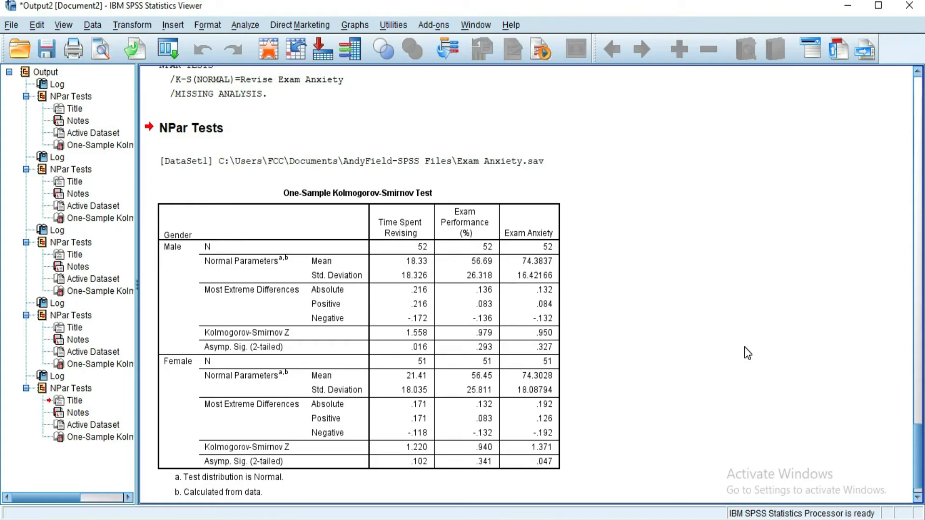
left_click(520, 352)
scroll(915, 438, "down", 1)
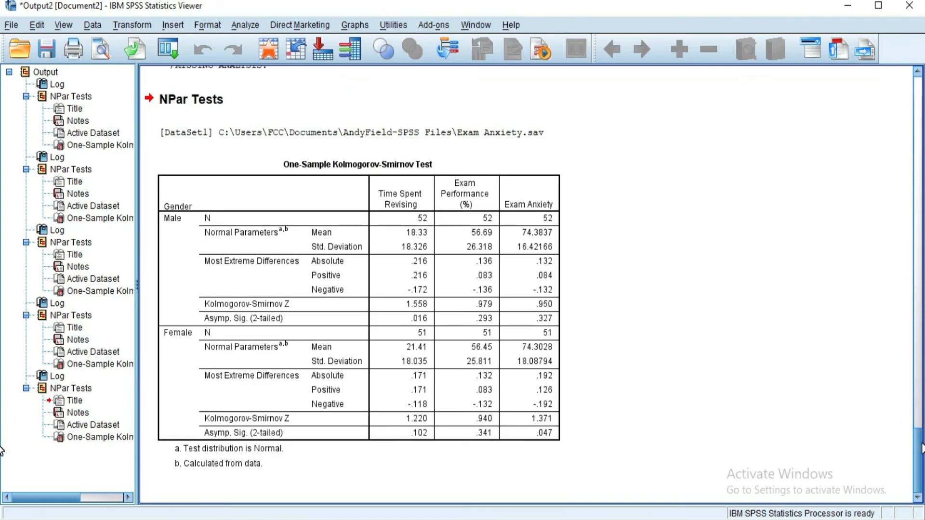